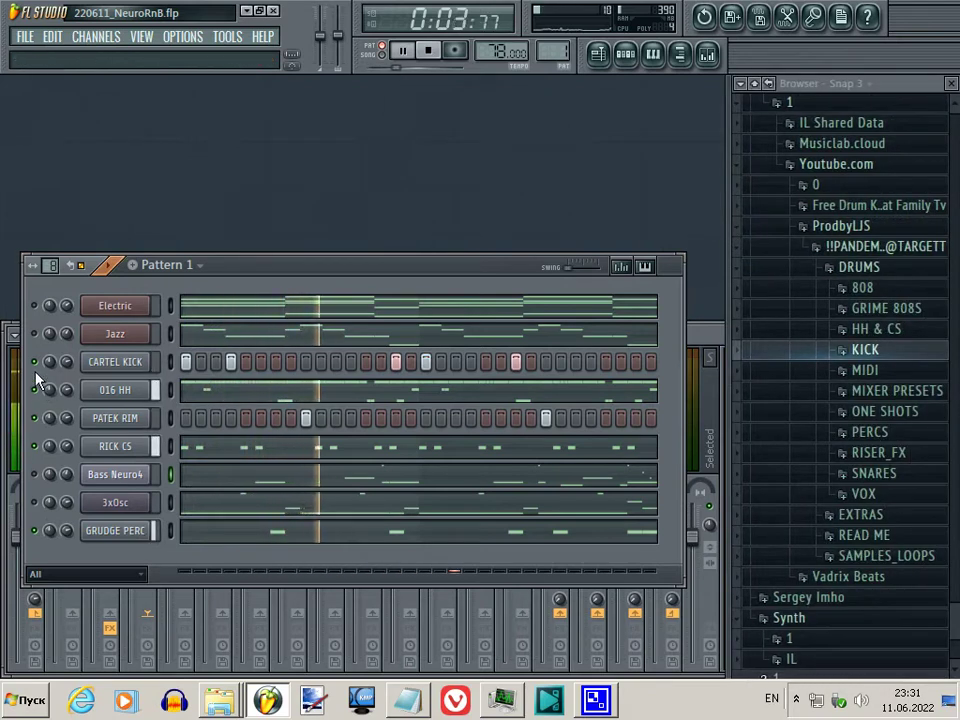
Step: Audition the percussion samples in the ProdbyLJS PERCS folder, including GRUDGE, GASMAN, FOREIGN, MUDDY BELL, RONA, SCRATCH and SLICE N DICE
{"action": "left_click", "coordinate": [782, 436]}
{"action": "left_click", "coordinate": [810, 464]}
{"action": "left_click", "coordinate": [813, 446]}
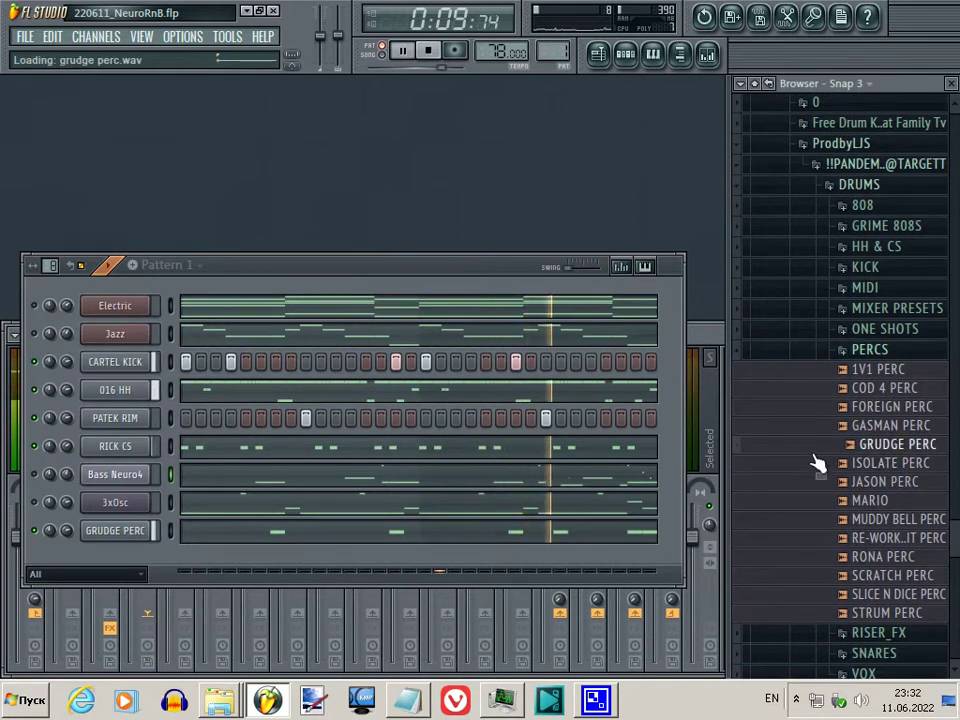
{"action": "left_click", "coordinate": [819, 428]}
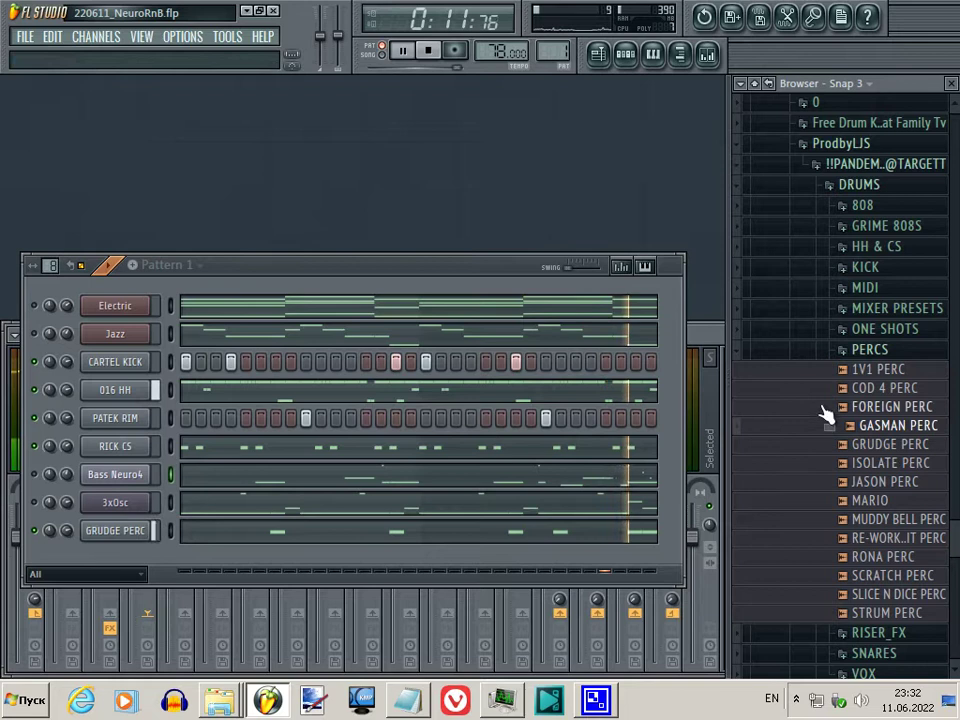
{"action": "left_click", "coordinate": [826, 408]}
{"action": "left_click", "coordinate": [827, 529]}
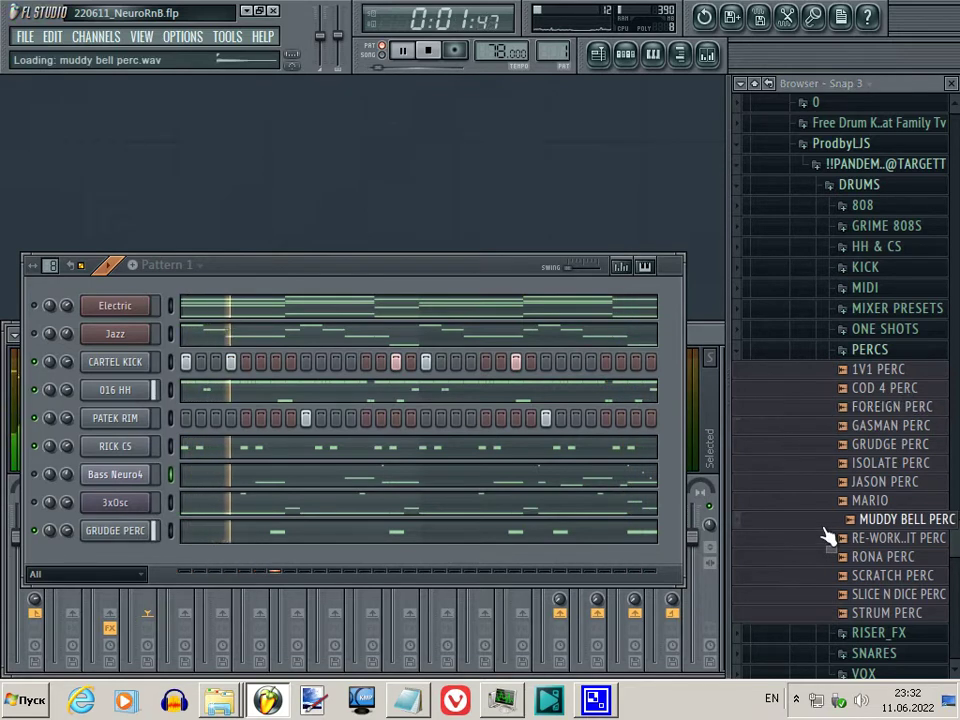
{"action": "left_click", "coordinate": [834, 542]}
{"action": "left_click", "coordinate": [839, 559]}
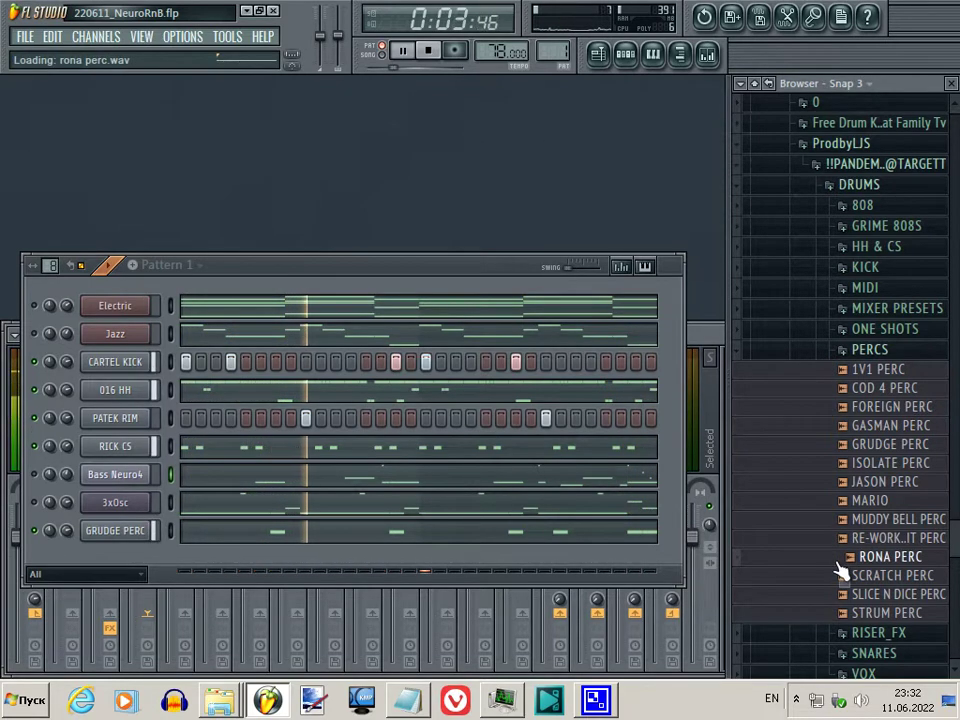
{"action": "left_click", "coordinate": [841, 577]}
{"action": "left_click", "coordinate": [843, 594]}
{"action": "left_click", "coordinate": [846, 576]}
{"action": "left_click", "coordinate": [846, 596]}
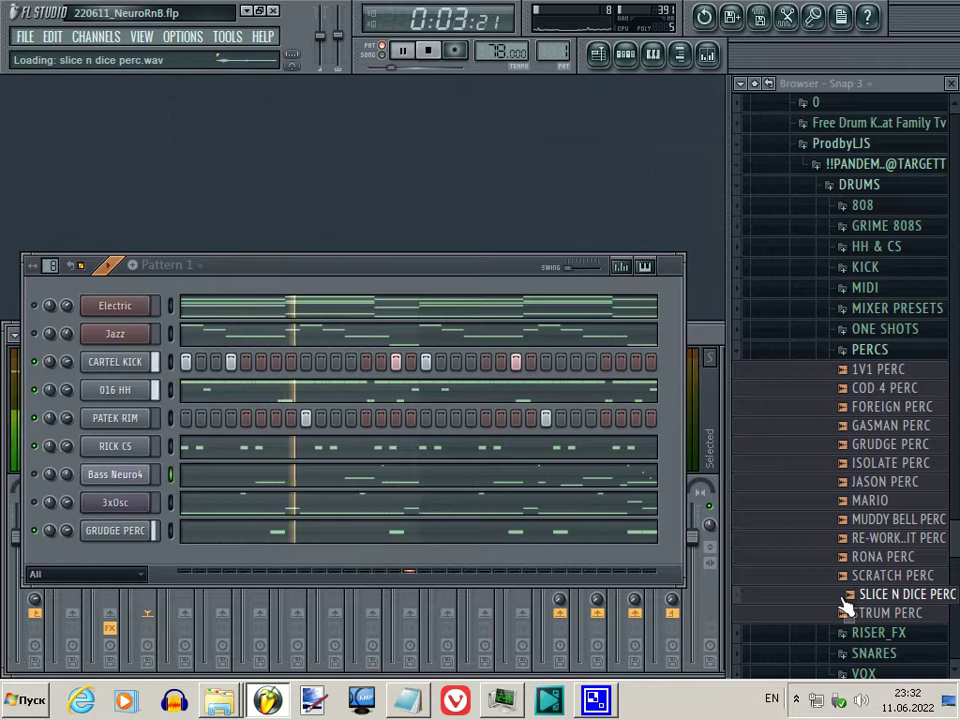
Step: Add the SLICE N DICE PERC sample as a new channel in Pattern 1 and clear its trial hit on step 7
{"action": "left_click_drag", "start_coordinate": [845, 602], "coordinate": [146, 566]}
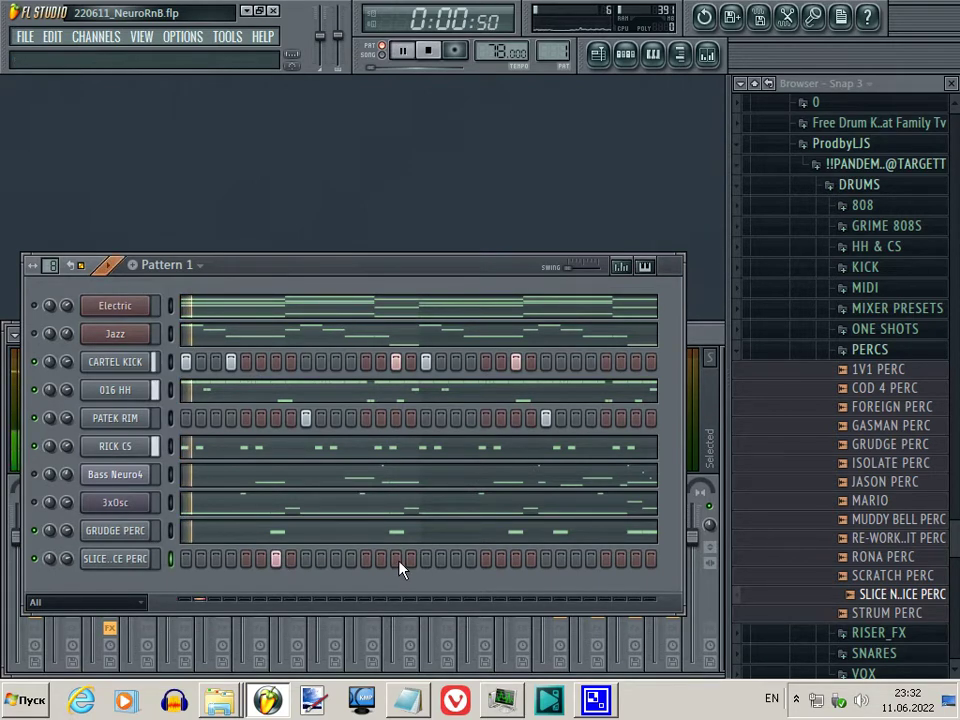
{"action": "key", "text": "space"}
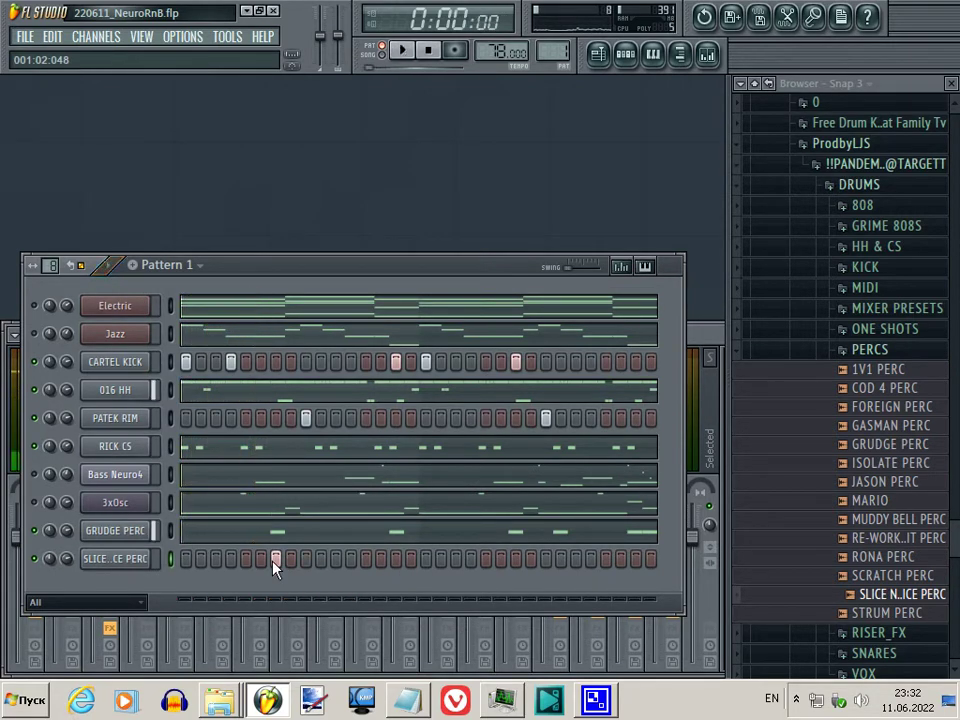
{"action": "key", "text": "space"}
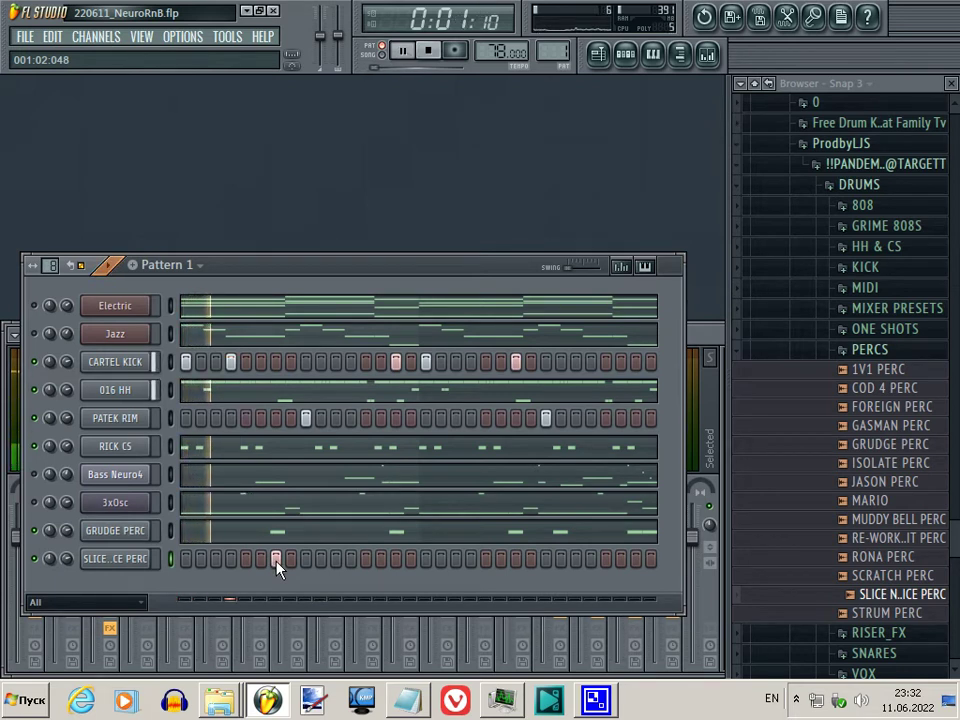
{"action": "left_click", "coordinate": [277, 560]}
{"action": "key", "text": "space"}
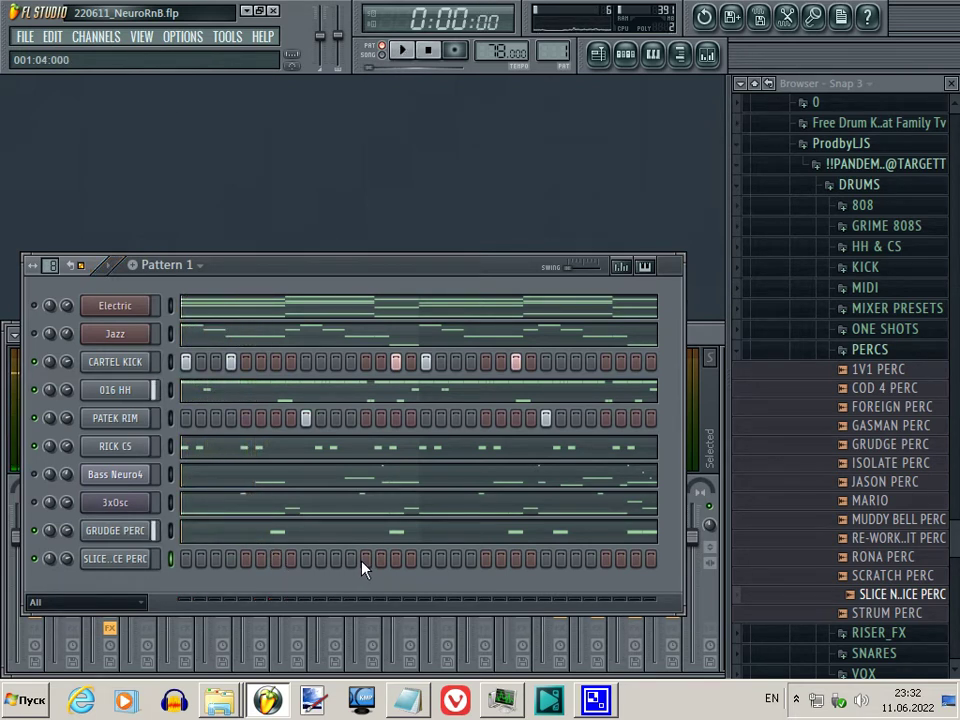
Step: Place SLICE N DICE PERC hits on steps 11 and 27 while the pattern plays
{"action": "key", "text": "space"}
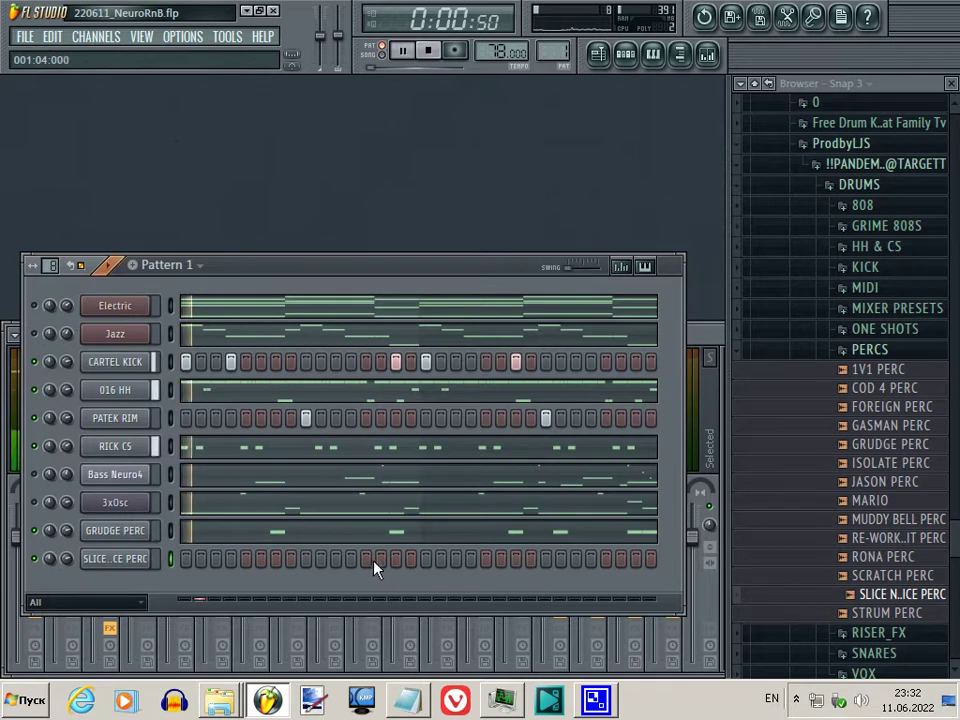
{"action": "left_click", "coordinate": [337, 560]}
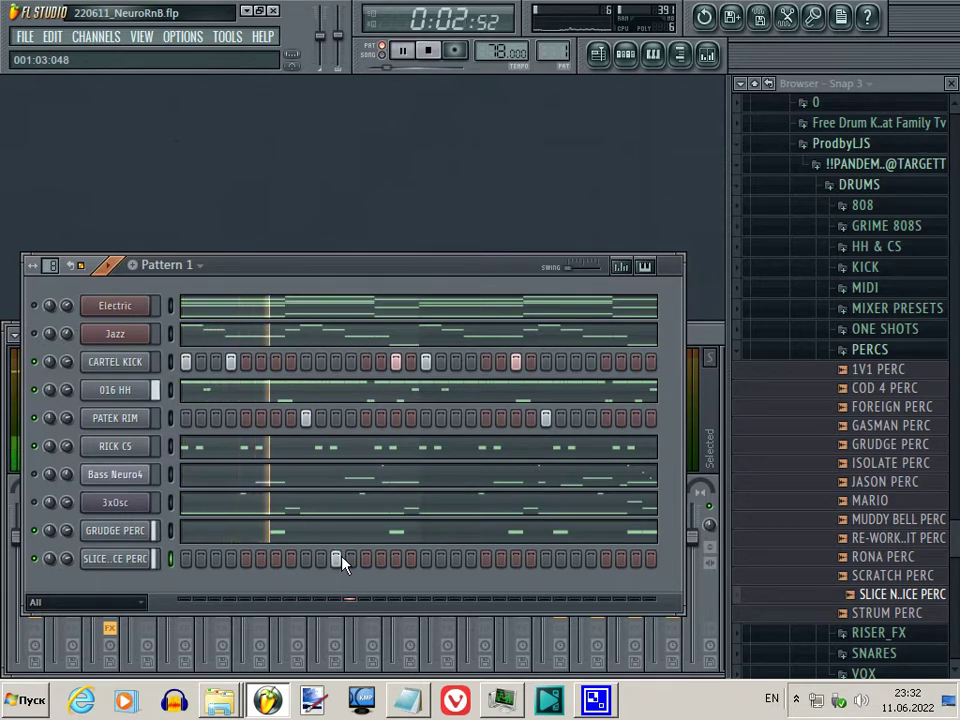
{"action": "left_click", "coordinate": [576, 560]}
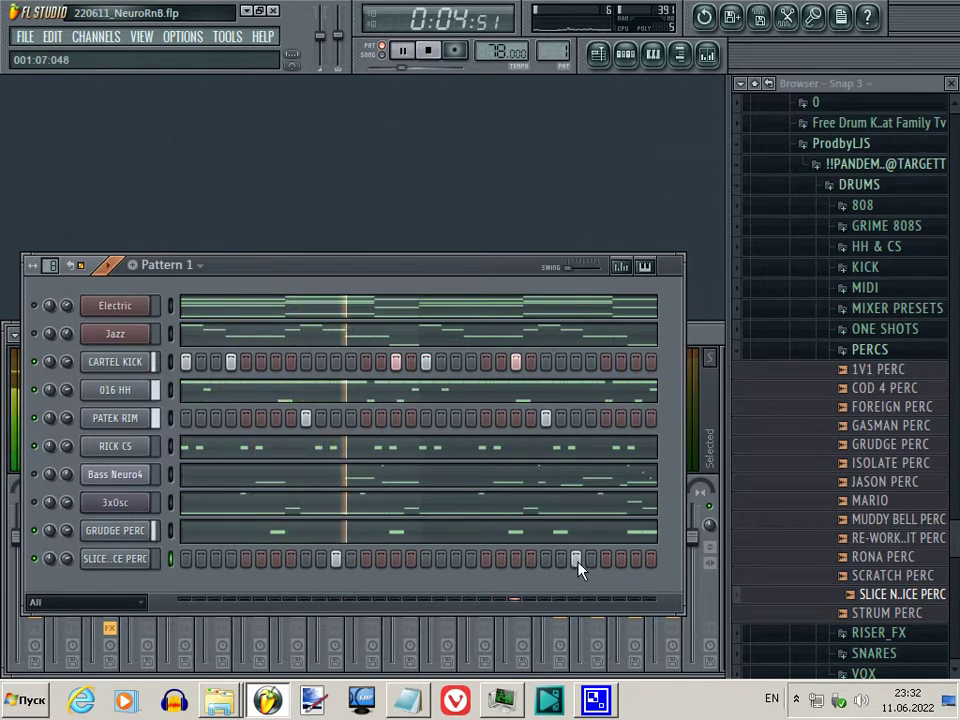
{"action": "left_click", "coordinate": [575, 560]}
{"action": "left_click", "coordinate": [576, 560]}
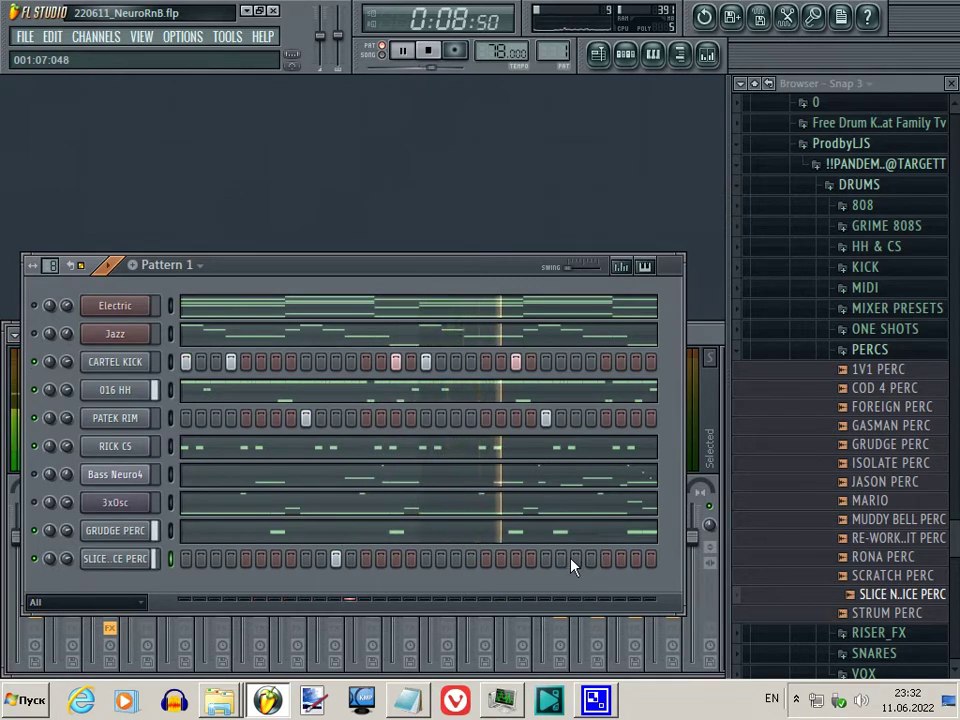
Step: Set the SLICE N DICE PERC channel volume to about 63% and its filter type to HP
{"action": "left_click_drag", "start_coordinate": [60, 559], "coordinate": [92, 600]}
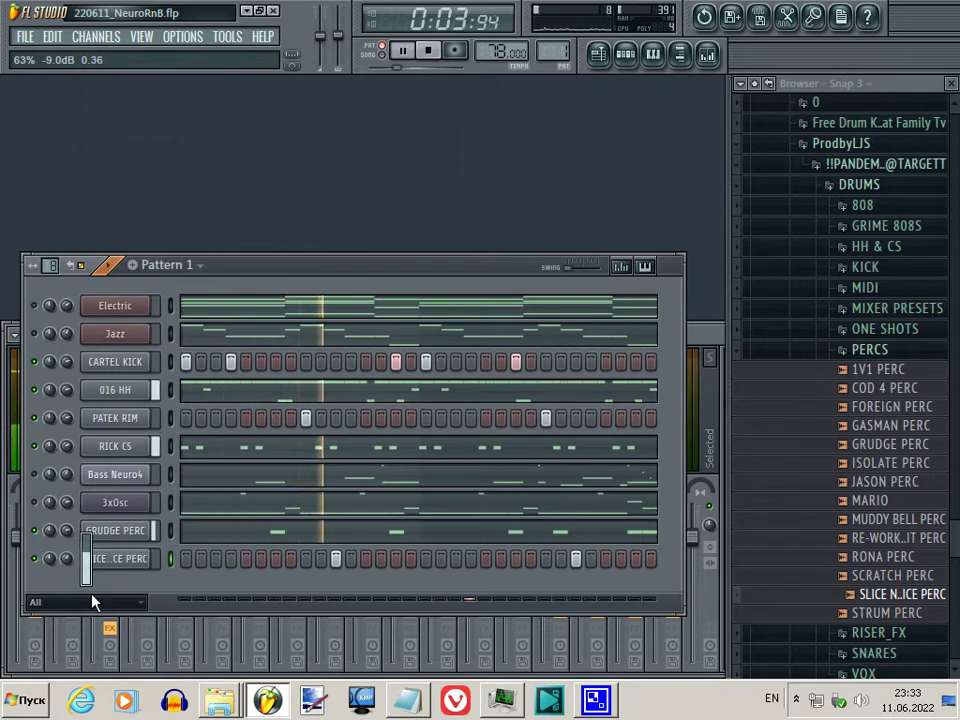
{"action": "key", "text": "space"}
{"action": "left_click", "coordinate": [100, 560]}
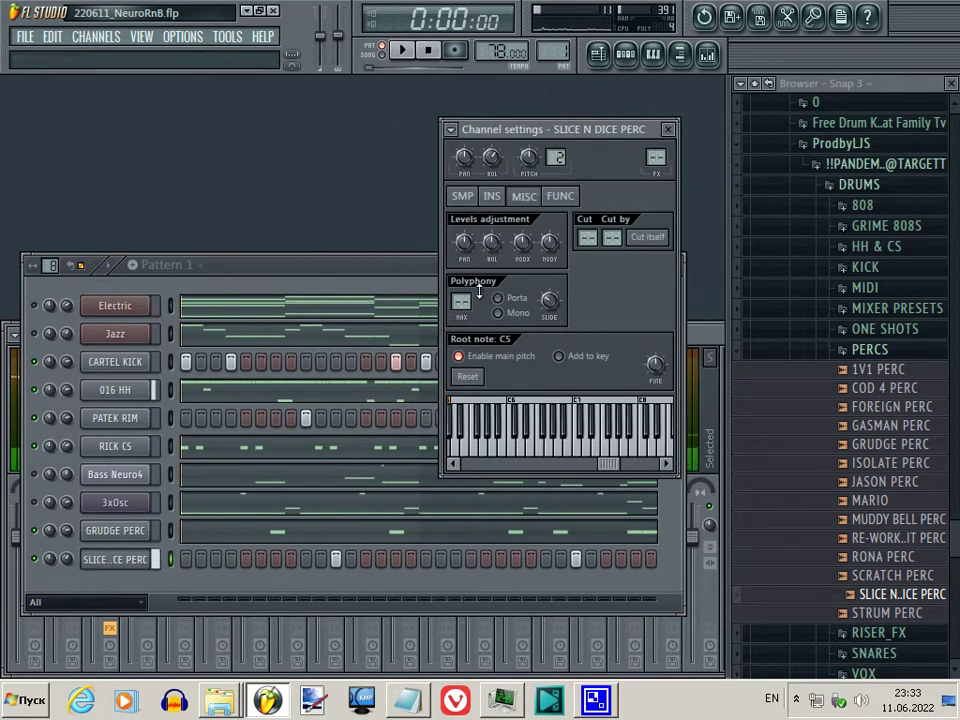
{"action": "left_click", "coordinate": [490, 200]}
{"action": "left_click", "coordinate": [598, 414]}
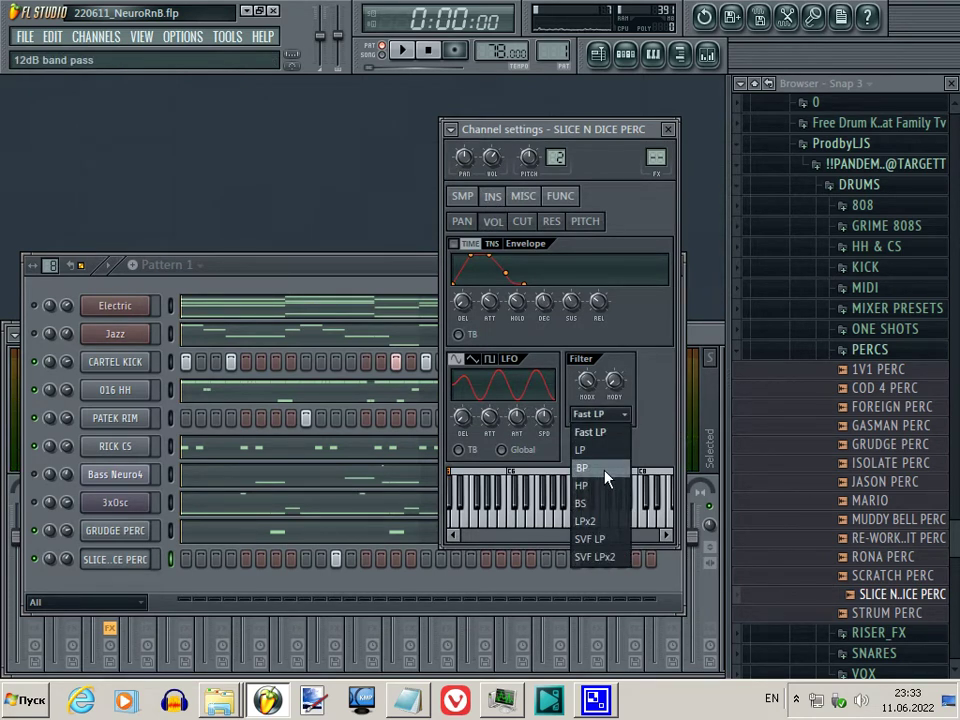
{"action": "left_click", "coordinate": [606, 487]}
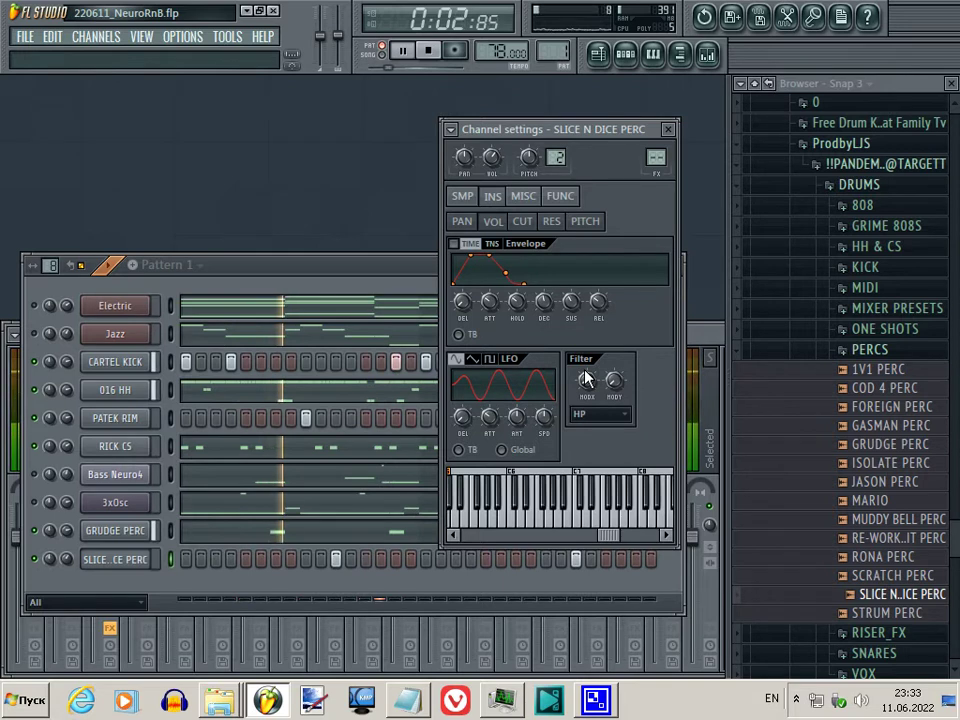
{"action": "left_click", "coordinate": [668, 129]}
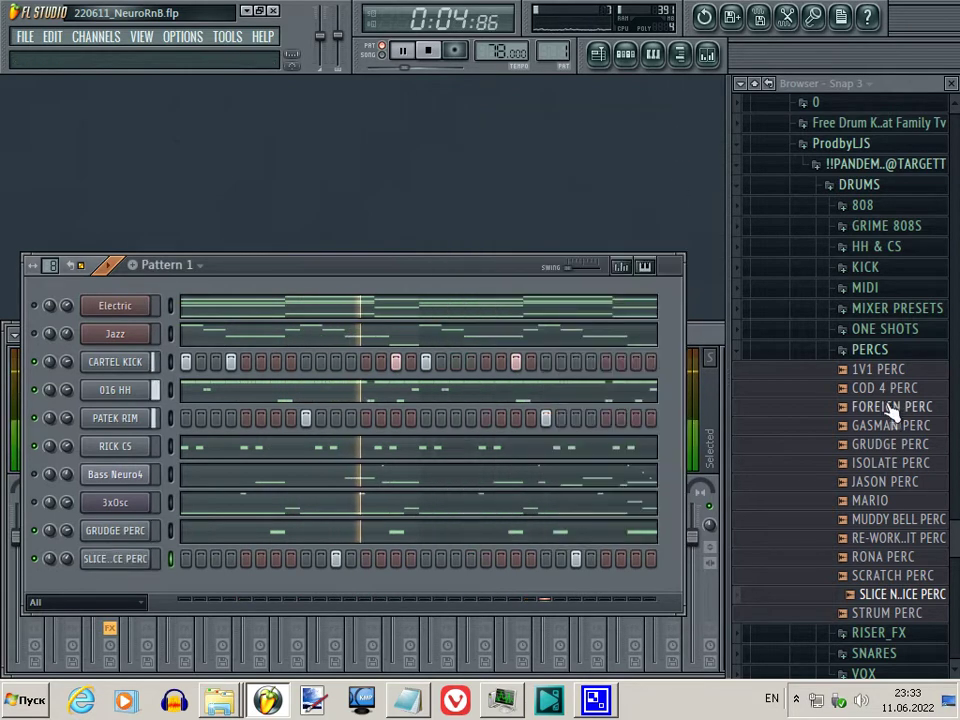
Step: Open the ONE SHOTS sample folder and audition BLOCK 6 PAD, CHOIR PAD and COUNTER MELODY PIANO with playback stopped
{"action": "left_click", "coordinate": [873, 360]}
{"action": "key", "text": "space"}
{"action": "left_click", "coordinate": [872, 386]}
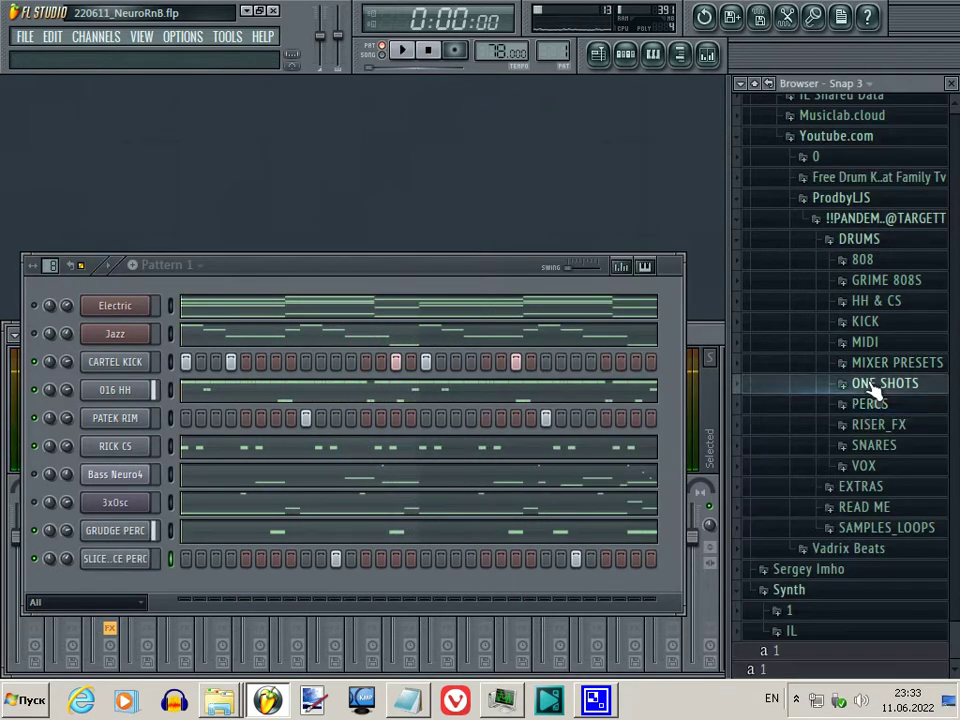
{"action": "left_click", "coordinate": [875, 407]}
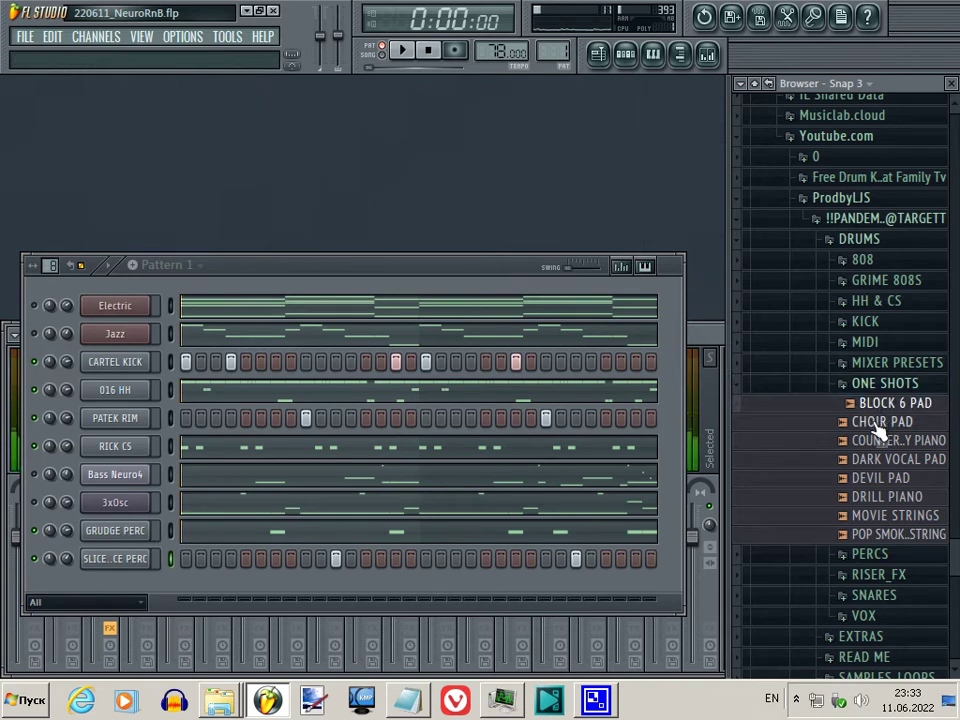
{"action": "left_click", "coordinate": [878, 424]}
{"action": "left_click", "coordinate": [876, 446]}
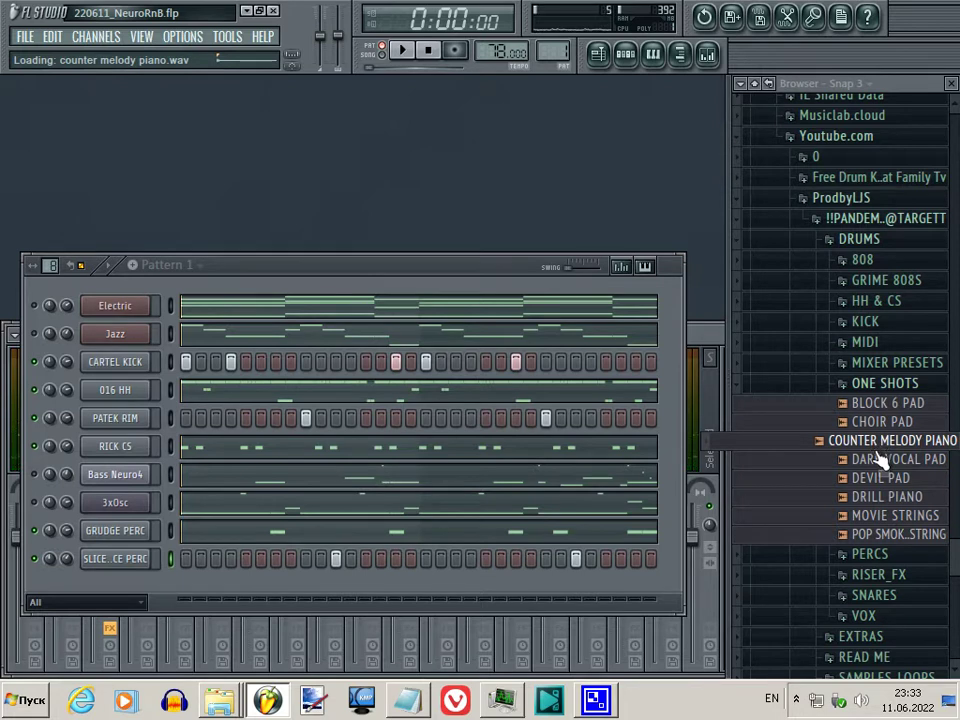
Step: Leave only the Electric, Jazz and 3xOsc channels audible and audition the ONE SHOTS pads, pianos and strings over them
{"action": "left_click", "coordinate": [45, 325]}
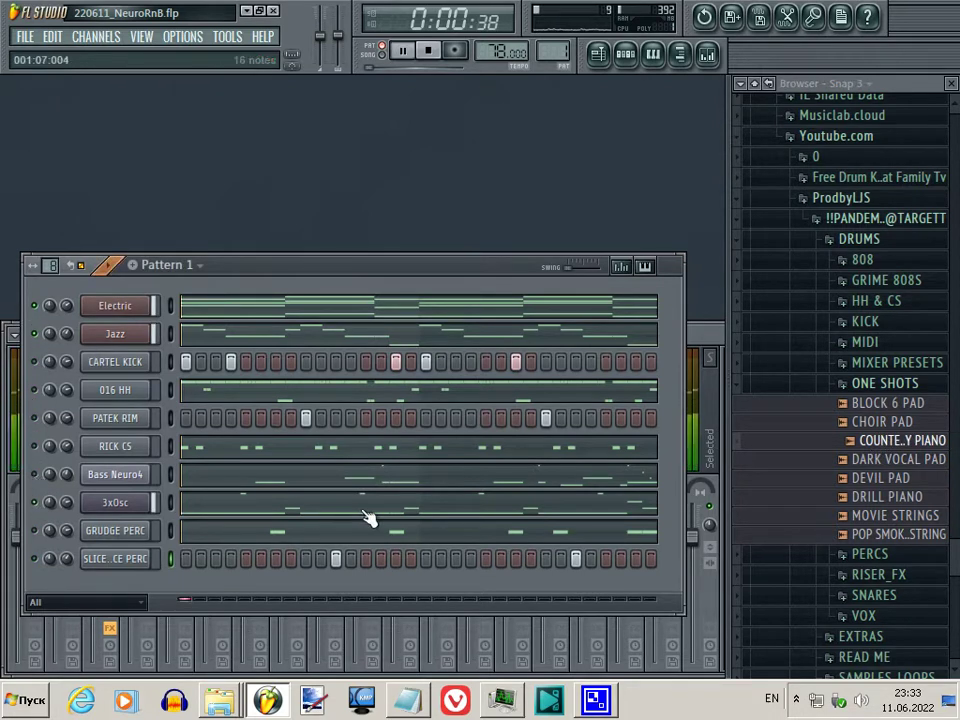
{"action": "left_click", "coordinate": [866, 442]}
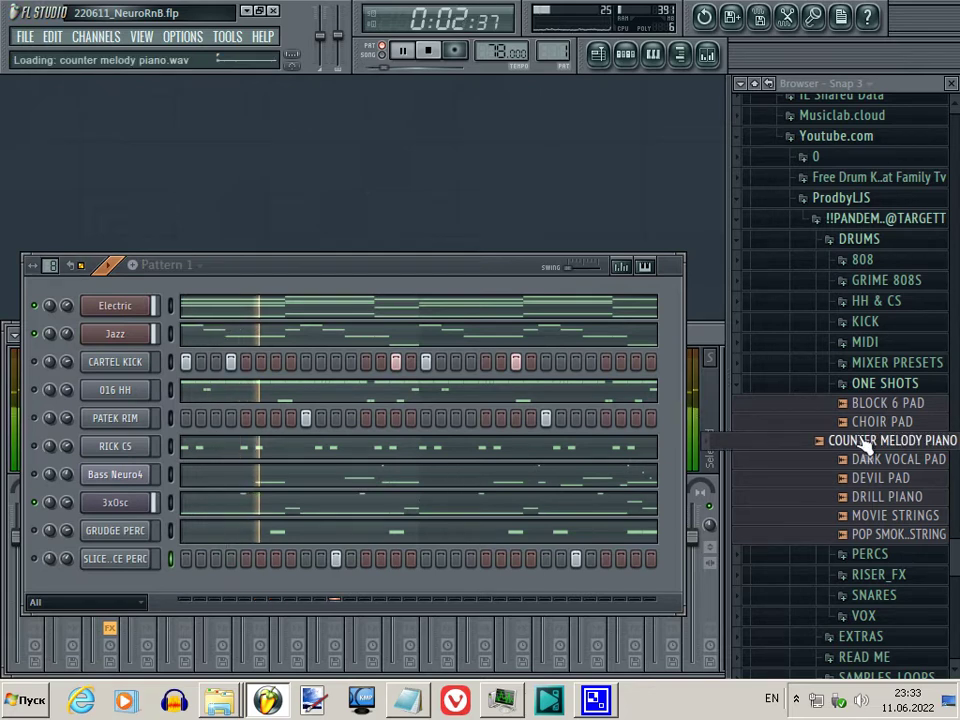
{"action": "left_click", "coordinate": [858, 478]}
{"action": "left_click", "coordinate": [860, 496]}
{"action": "left_click", "coordinate": [853, 516]}
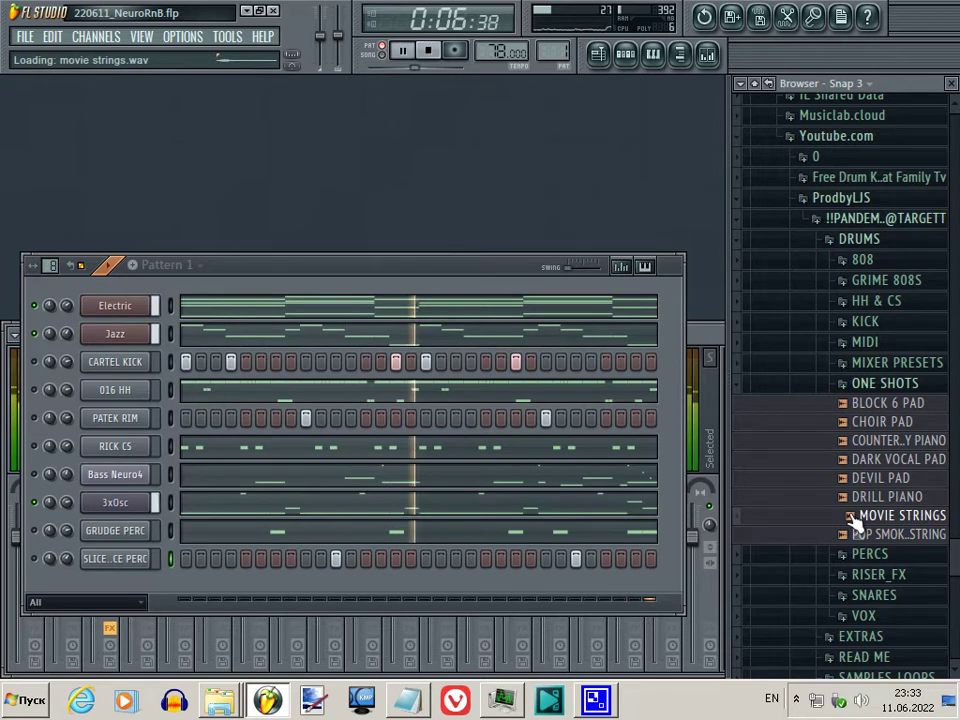
{"action": "left_click", "coordinate": [860, 496]}
{"action": "left_click", "coordinate": [854, 403]}
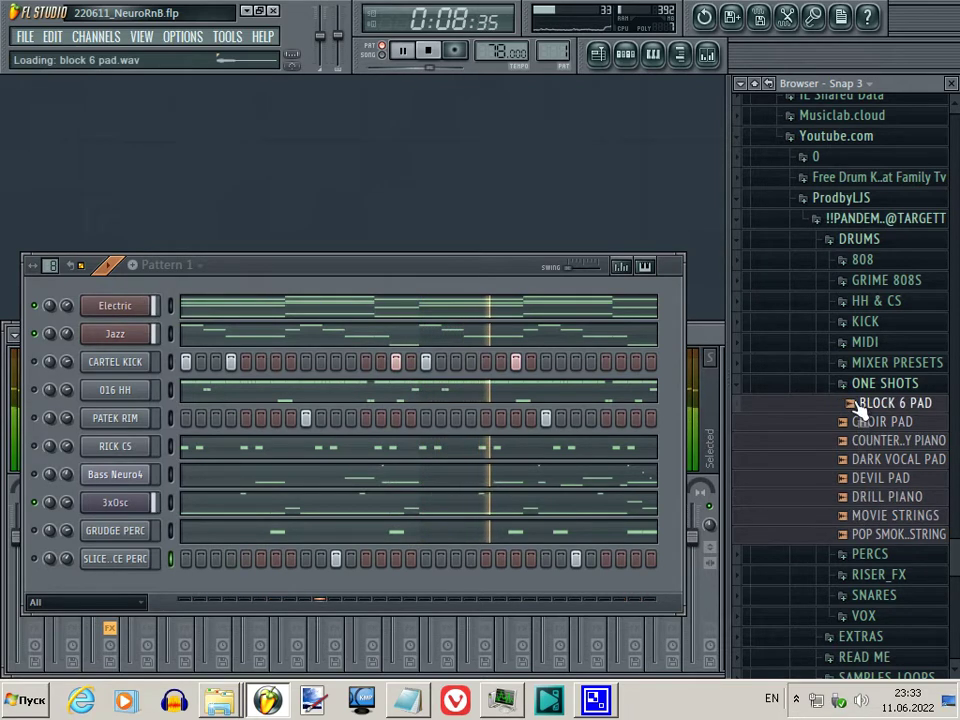
{"action": "left_click", "coordinate": [858, 422]}
{"action": "left_click", "coordinate": [855, 442]}
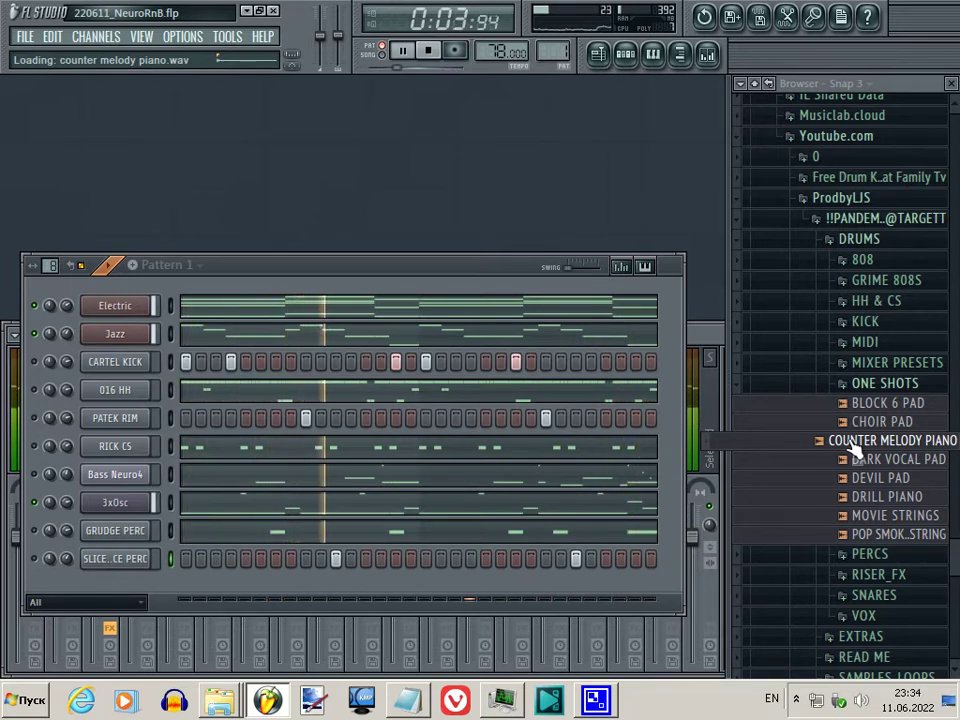
Step: Add the COUNTER MELODY PIANO sample as a new channel and place a hit on step 17
{"action": "left_click_drag", "start_coordinate": [857, 452], "coordinate": [201, 583]}
{"action": "key", "text": "space"}
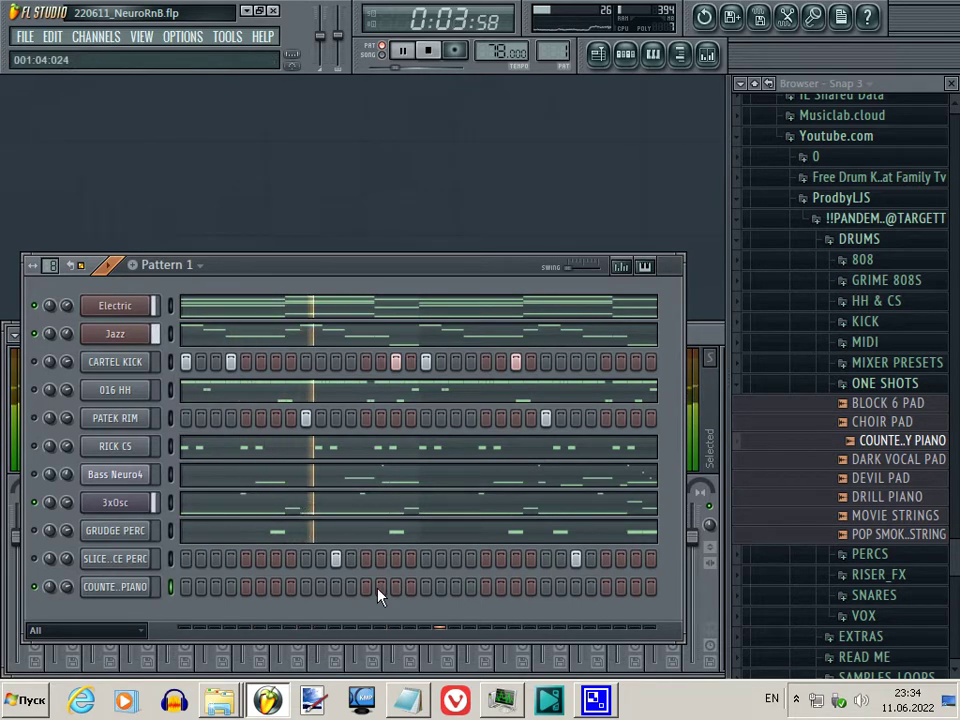
{"action": "left_click", "coordinate": [424, 588]}
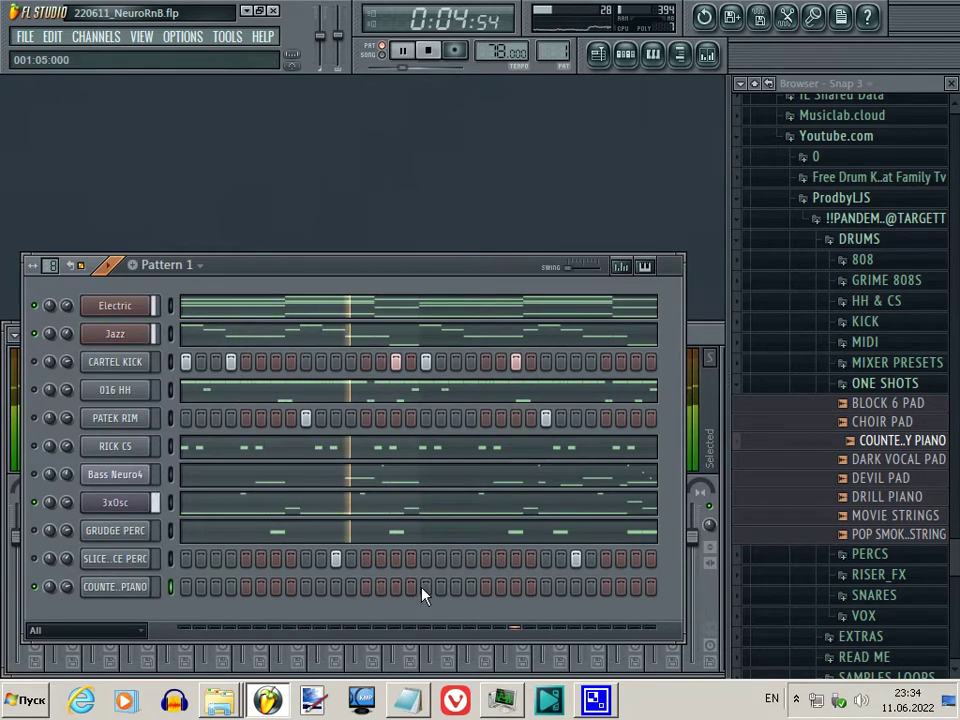
Step: Open the COUNTER MELODY PIANO channel's sample in the Edison audio editor
{"action": "left_click", "coordinate": [115, 587]}
{"action": "key", "text": "space"}
{"action": "left_click", "coordinate": [462, 196]}
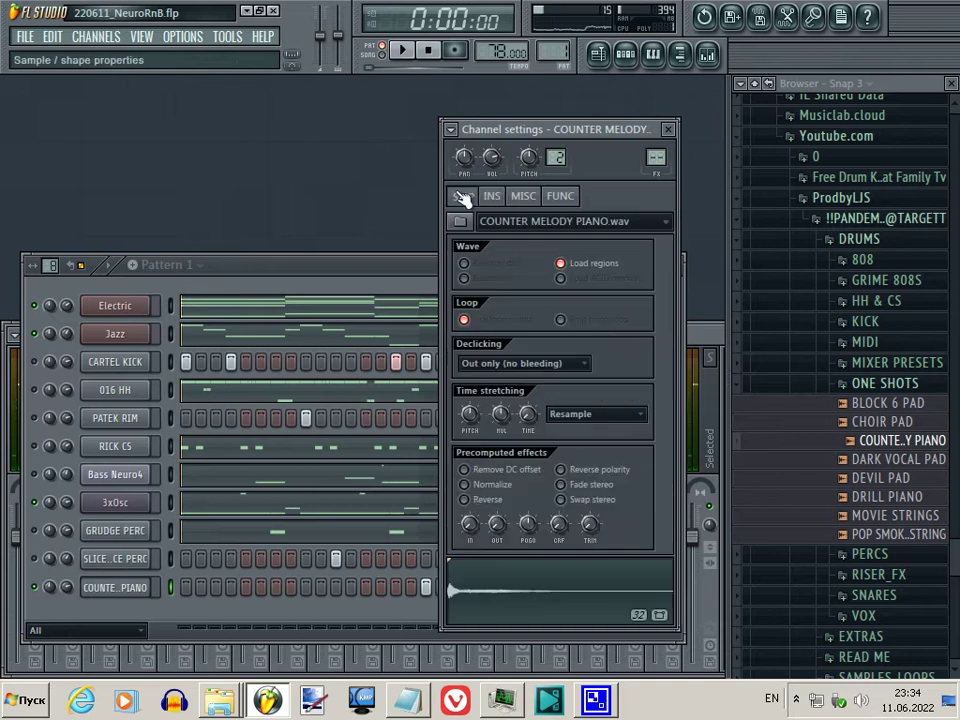
{"action": "right_click", "coordinate": [578, 566]}
{"action": "left_click", "coordinate": [605, 574]}
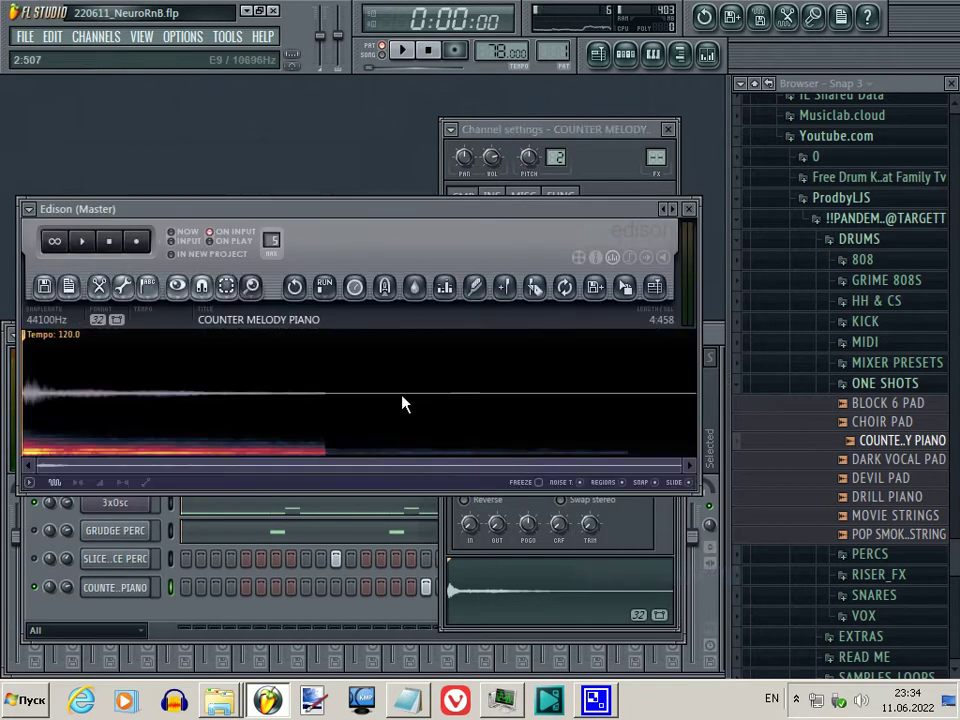
Step: Detect the pitch regions of the COUNTER MELODY PIANO sample, examine its root note, and close Edison
{"action": "right_click", "coordinate": [402, 400]}
{"action": "mouse_move", "coordinate": [472, 468]}
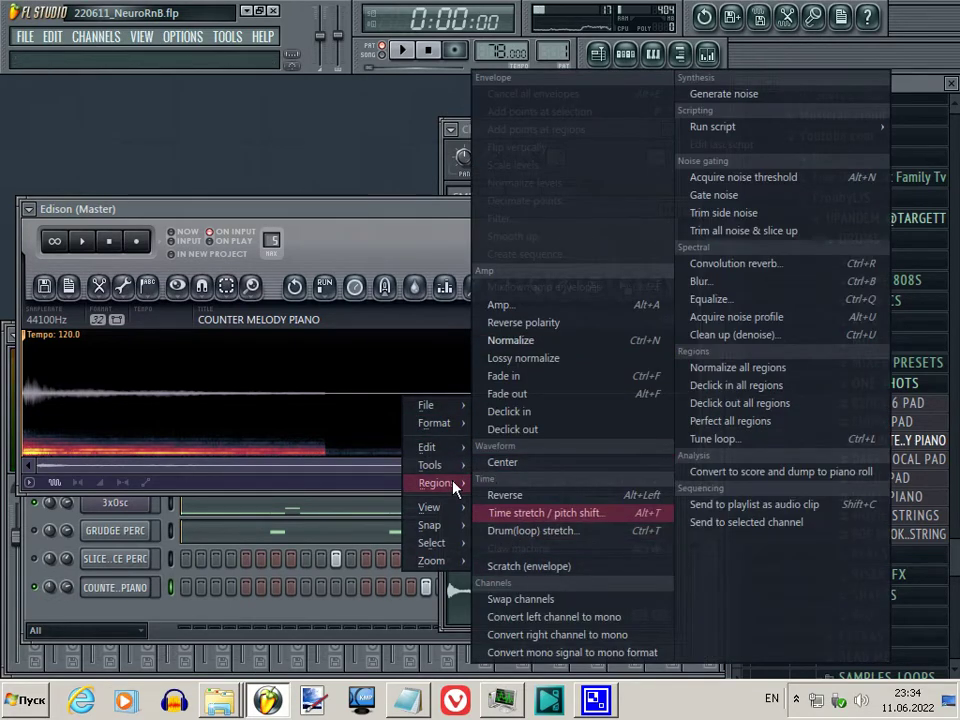
{"action": "left_click", "coordinate": [547, 611]}
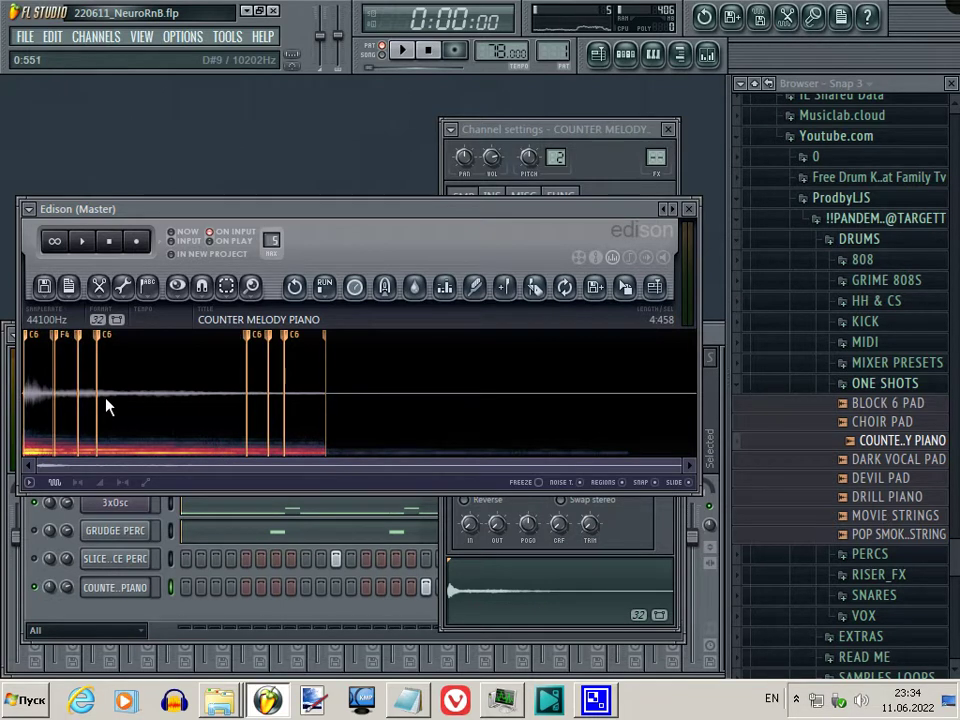
{"action": "left_click", "coordinate": [693, 209]}
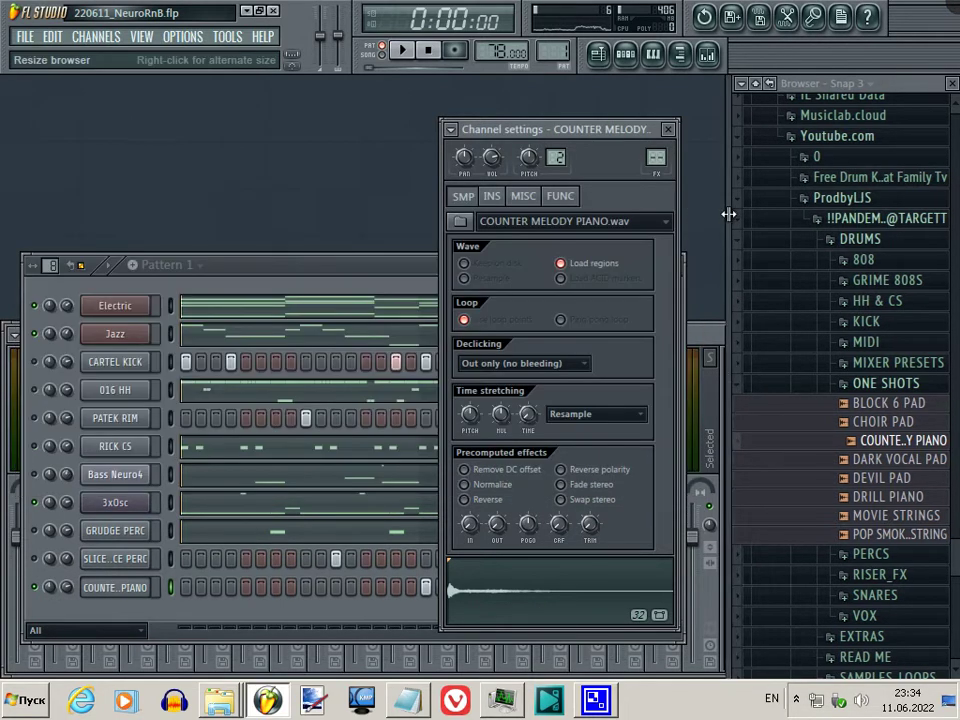
Step: Disable the effect slots on the mixer's Master track and reposition the channel rack in front of the mixer
{"action": "key", "text": "F9"}
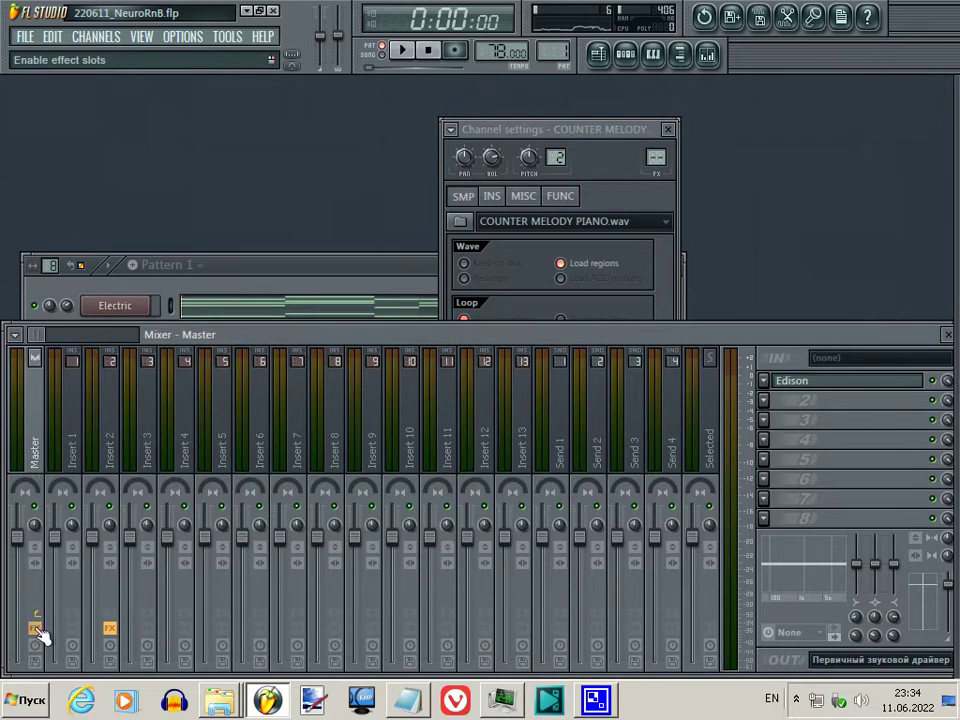
{"action": "left_click_drag", "start_coordinate": [338, 264], "coordinate": [353, 174]}
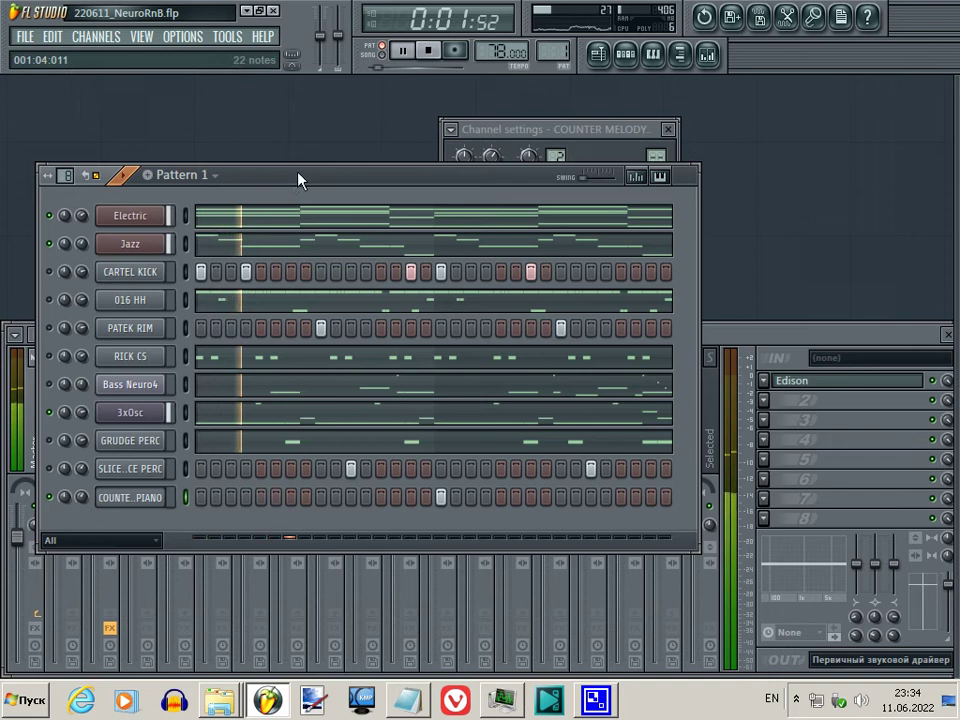
Step: Stop playback and route the COUNTER MELODY PIANO channel to mixer Insert 4
{"action": "left_click_drag", "start_coordinate": [298, 180], "coordinate": [298, 194]}
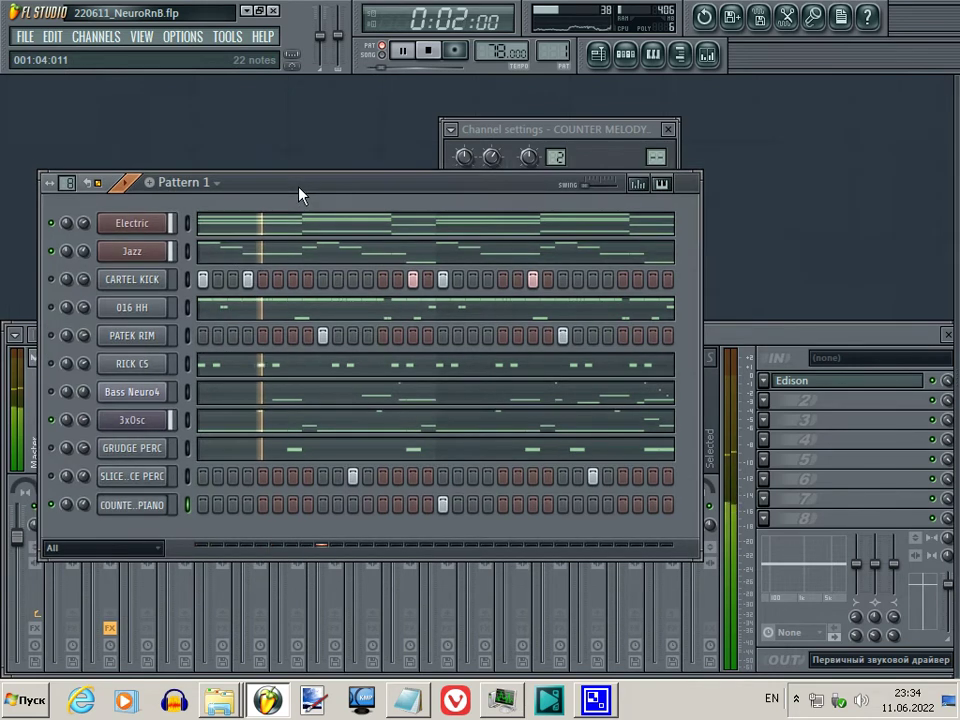
{"action": "left_click", "coordinate": [84, 512]}
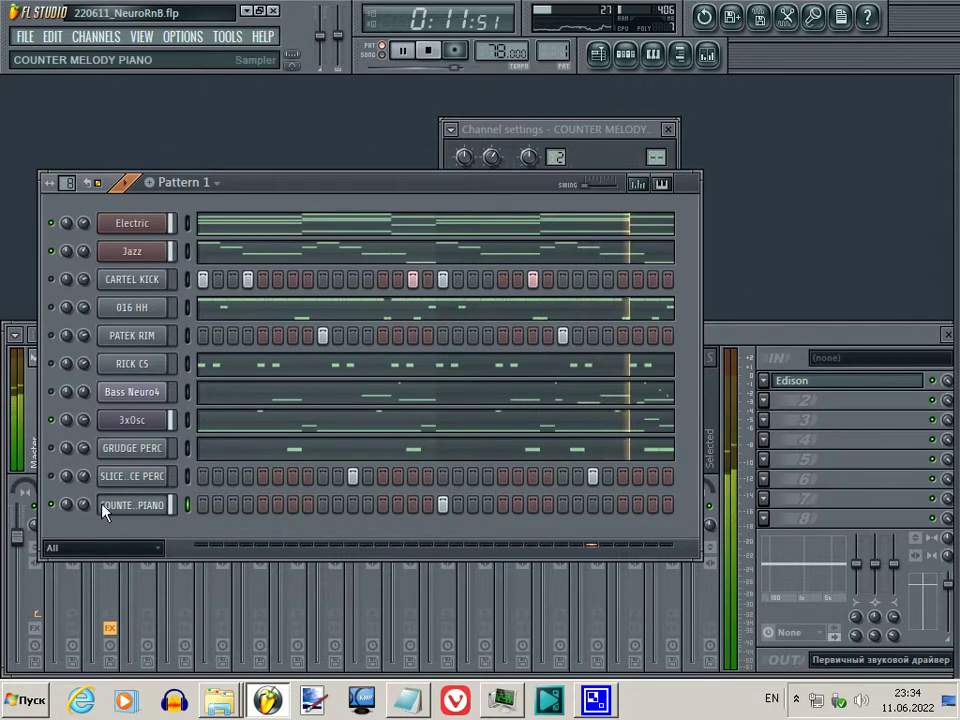
{"action": "left_click", "coordinate": [133, 507]}
{"action": "key", "text": "space"}
{"action": "left_click_drag", "start_coordinate": [656, 157], "coordinate": [668, 128]}
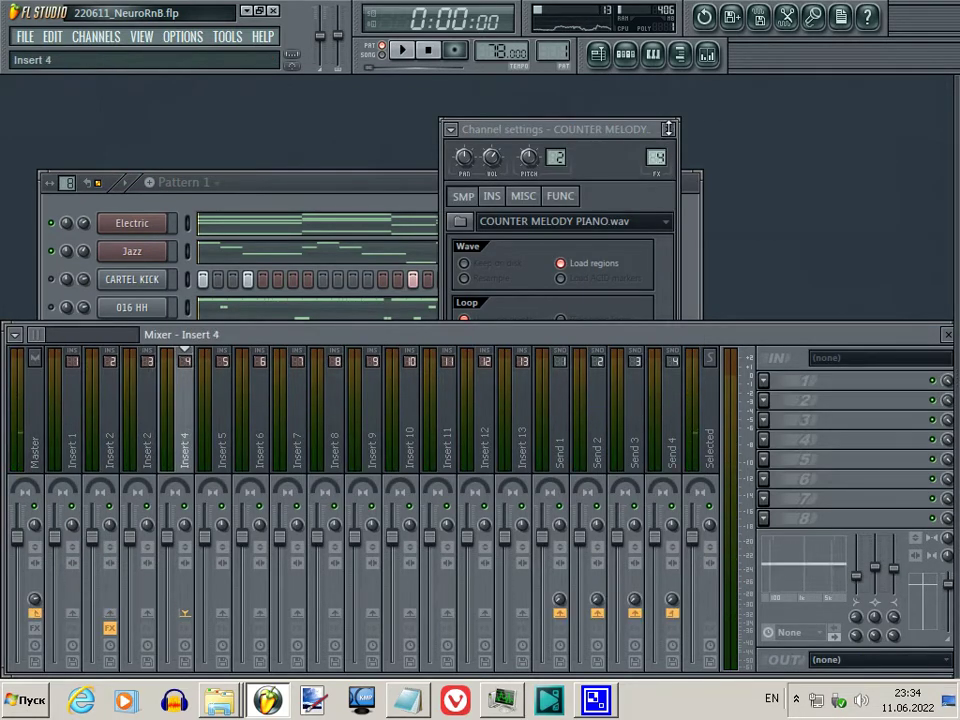
Step: Add Fruity Delay 2 to Insert 4's first effect slot and cut the track's low-shelf EQ band
{"action": "left_click", "coordinate": [771, 384]}
{"action": "left_click", "coordinate": [797, 367]}
{"action": "mouse_move", "coordinate": [856, 556]}
{"action": "left_mouse_down"}
{"action": "mouse_move", "coordinate": [856, 590]}
{"action": "mouse_move", "coordinate": [862, 567]}
{"action": "left_mouse_up"}
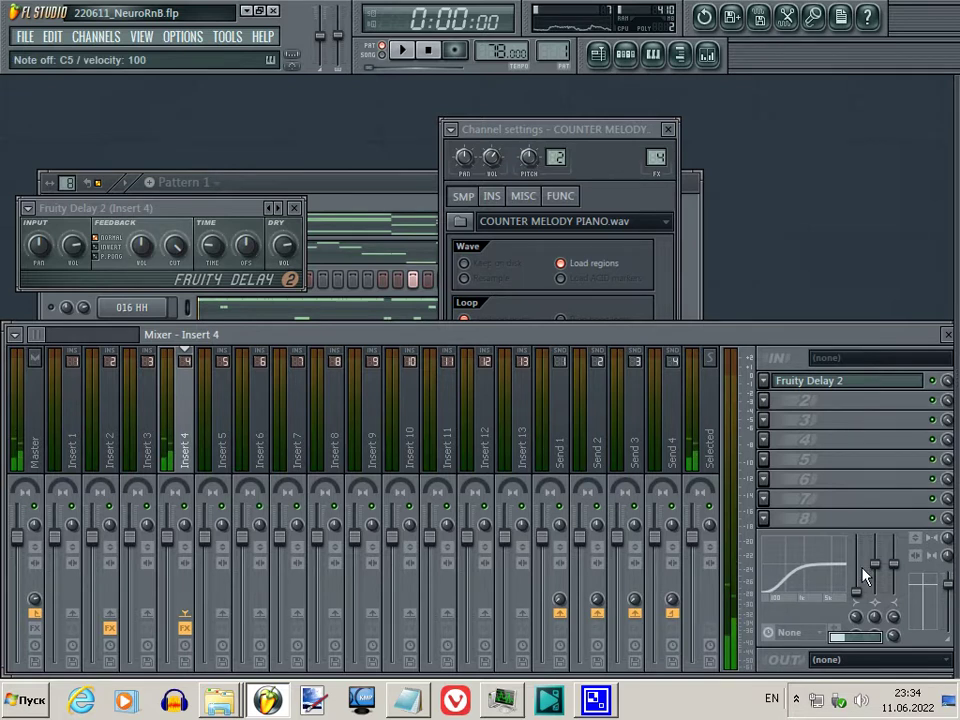
{"action": "key", "text": "space"}
{"action": "left_click", "coordinate": [381, 185]}
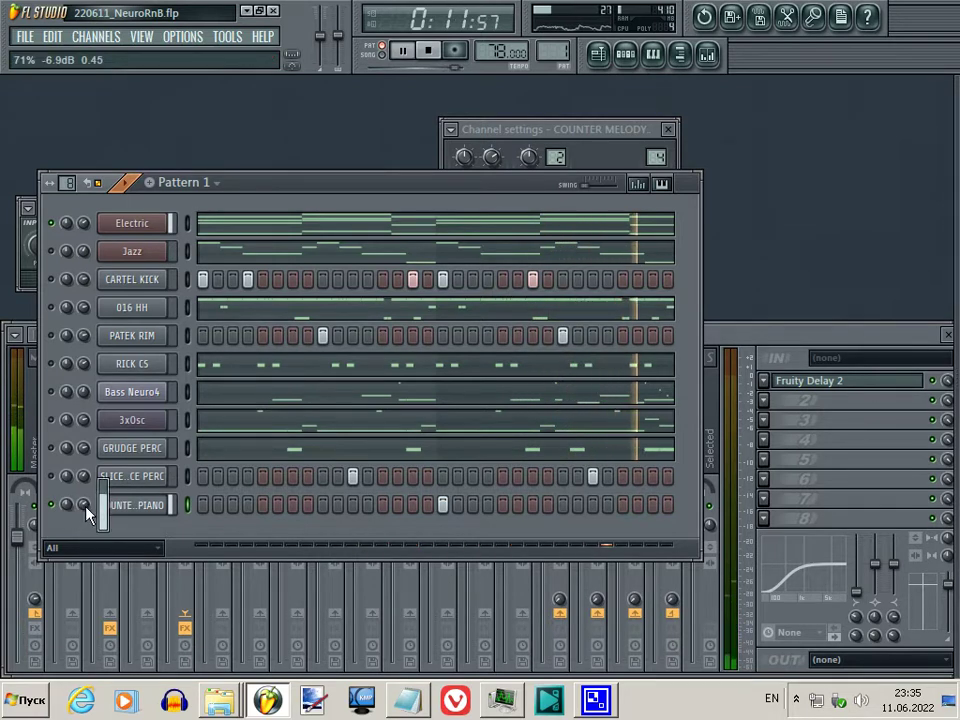
Step: Add a second Fruity Delay 2 to Insert 4's second slot, adjusting its feedback level while auditioning piano notes
{"action": "left_click", "coordinate": [765, 400]}
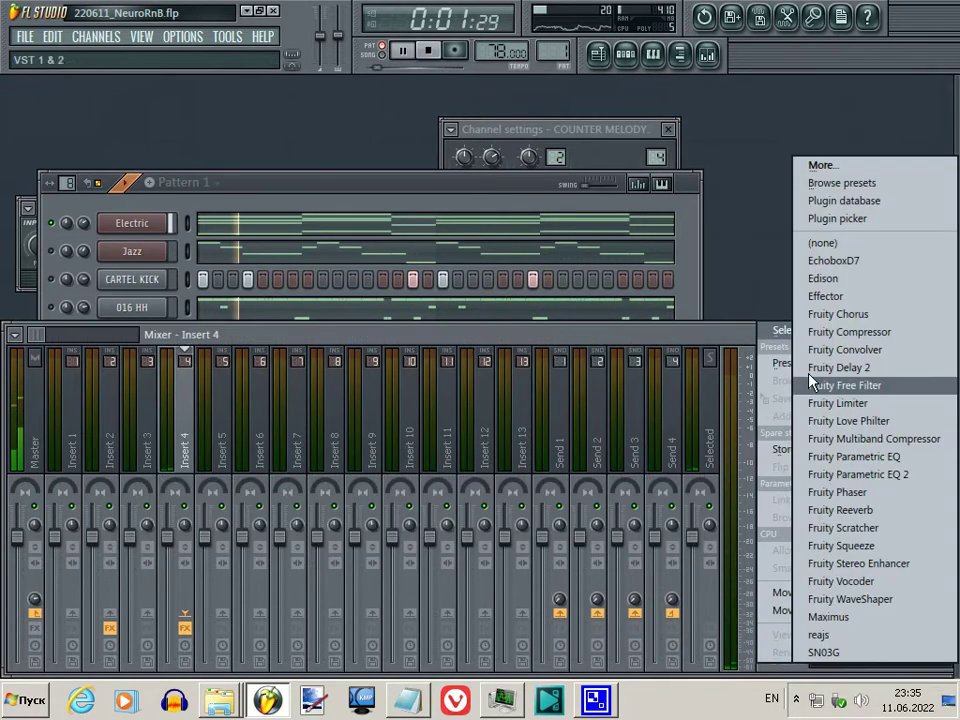
{"action": "left_click", "coordinate": [812, 364]}
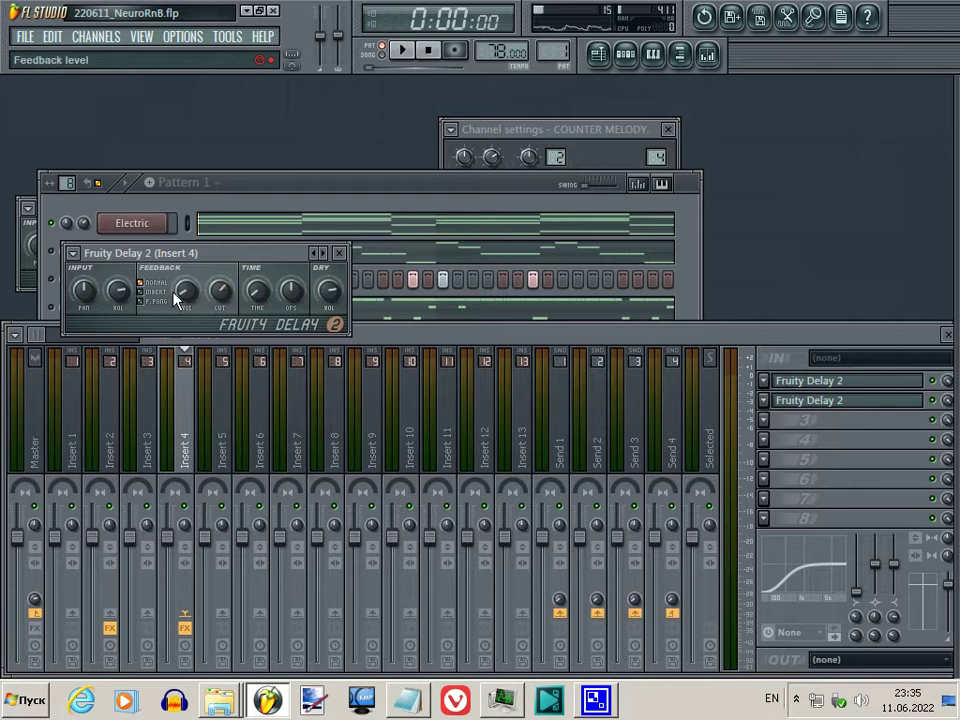
{"action": "key", "text": "z"}
{"action": "key", "text": "z"}
{"action": "key", "text": "z"}
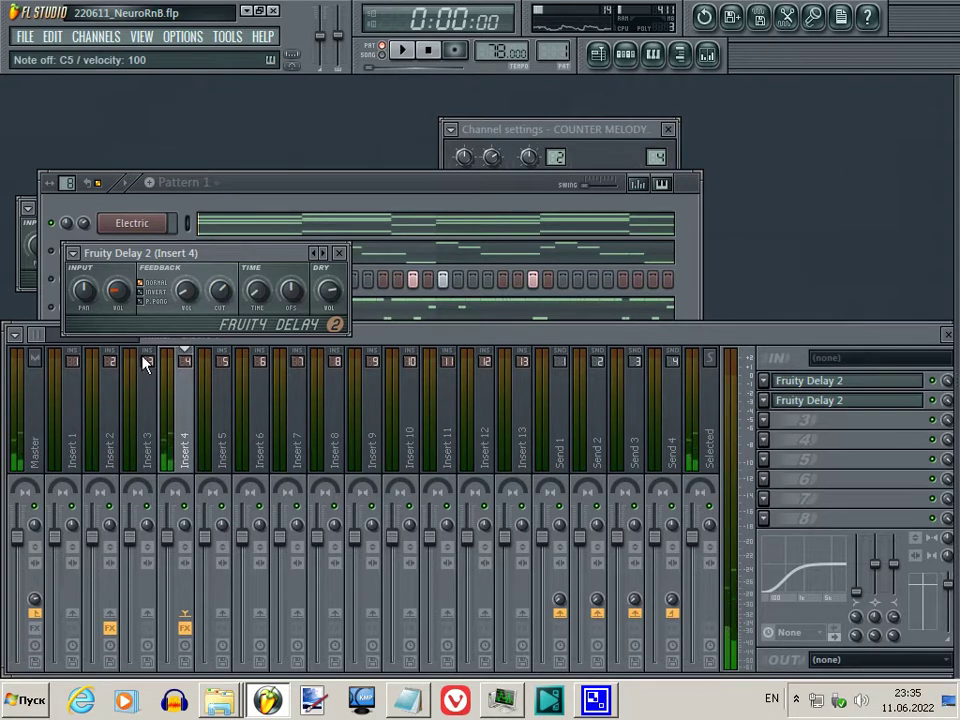
Step: Play the pattern and set the COUNTER MELODY PIANO channel's volume to about 71%
{"action": "key", "text": "space"}
{"action": "left_click", "coordinate": [358, 188]}
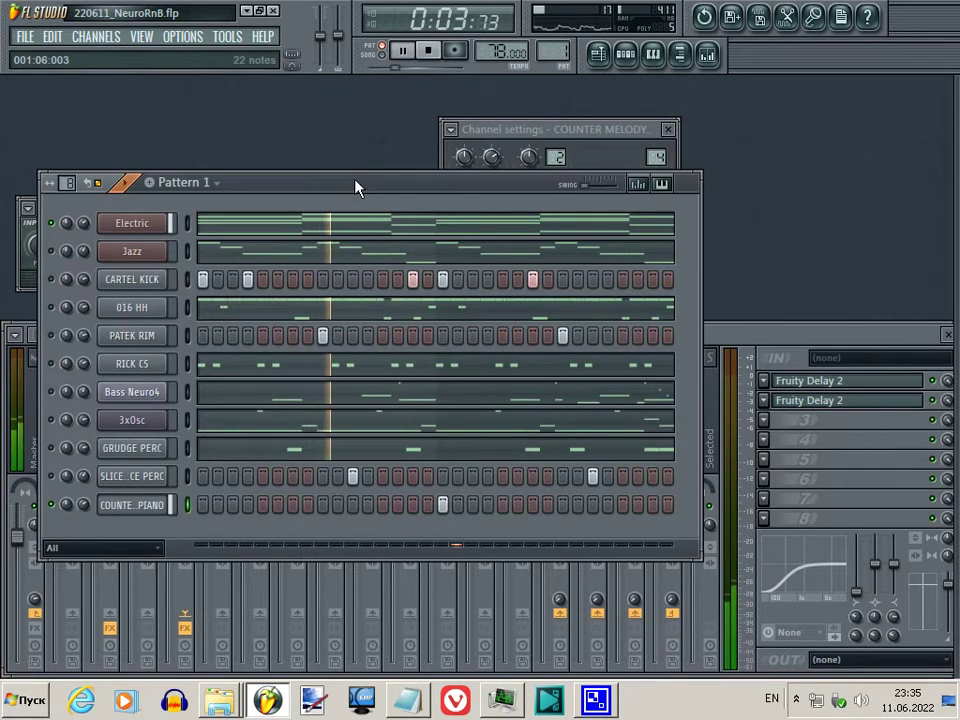
{"action": "left_click_drag", "start_coordinate": [84, 516], "coordinate": [88, 514]}
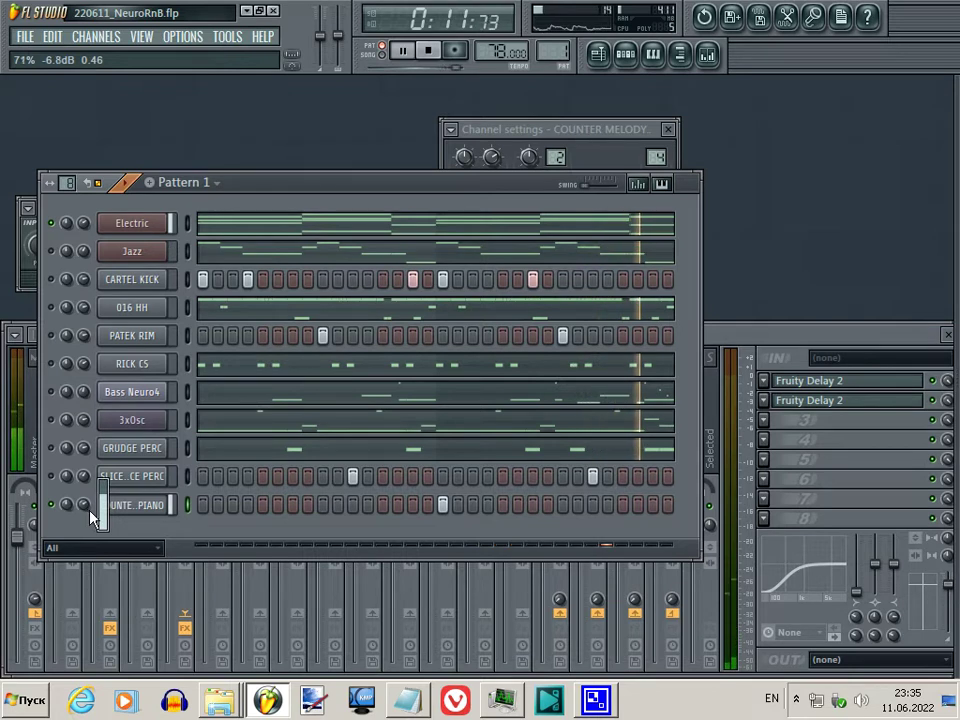
Step: Raise Insert 4's low-shelf EQ frequency to around 683 Hz during playback and unmute the Jazz channel
{"action": "left_click", "coordinate": [855, 620]}
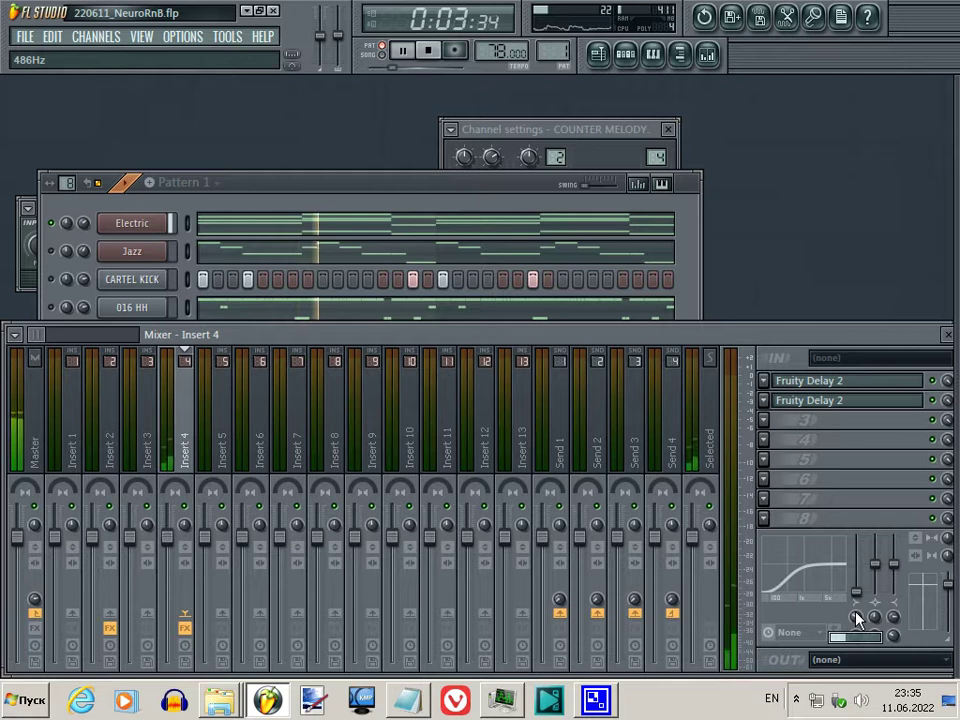
{"action": "left_click_drag", "start_coordinate": [857, 620], "coordinate": [860, 617]}
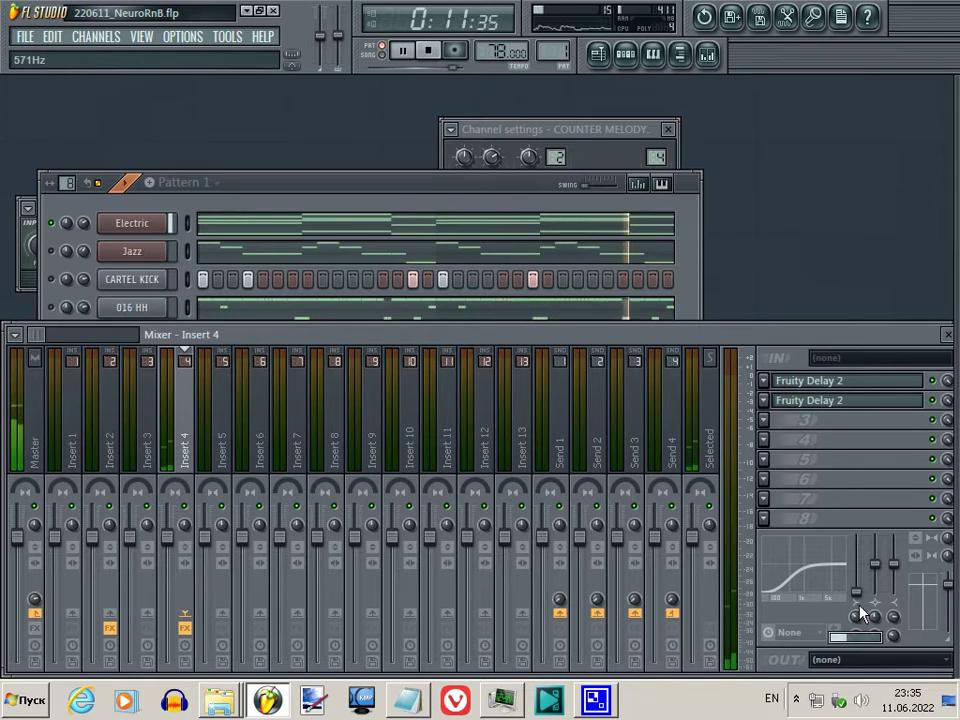
{"action": "left_click_drag", "start_coordinate": [860, 614], "coordinate": [865, 612]}
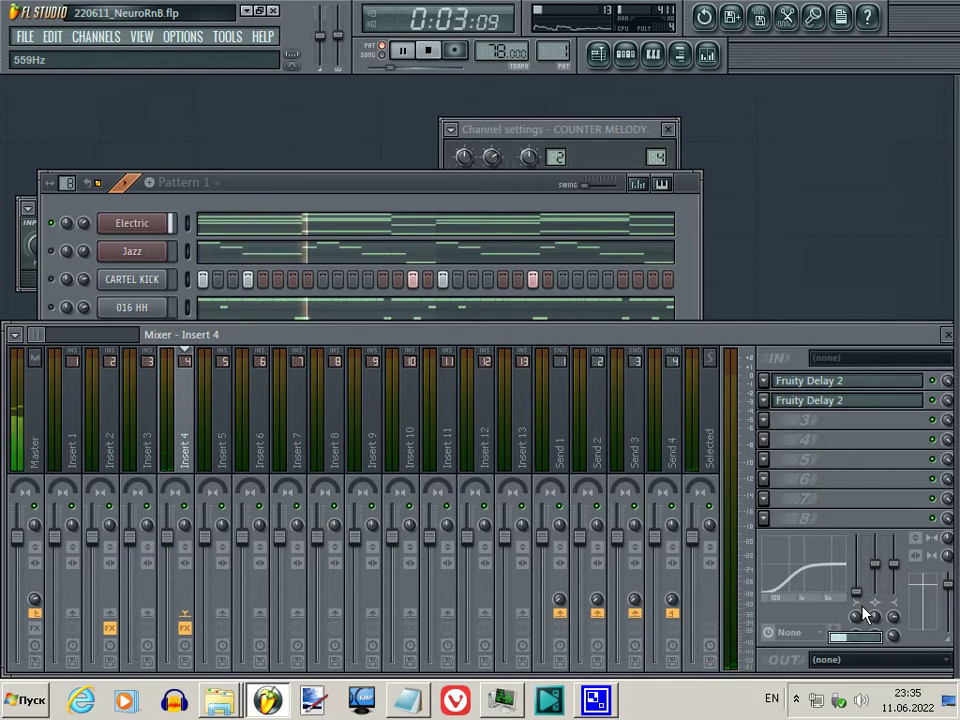
{"action": "left_click_drag", "start_coordinate": [865, 613], "coordinate": [871, 607]}
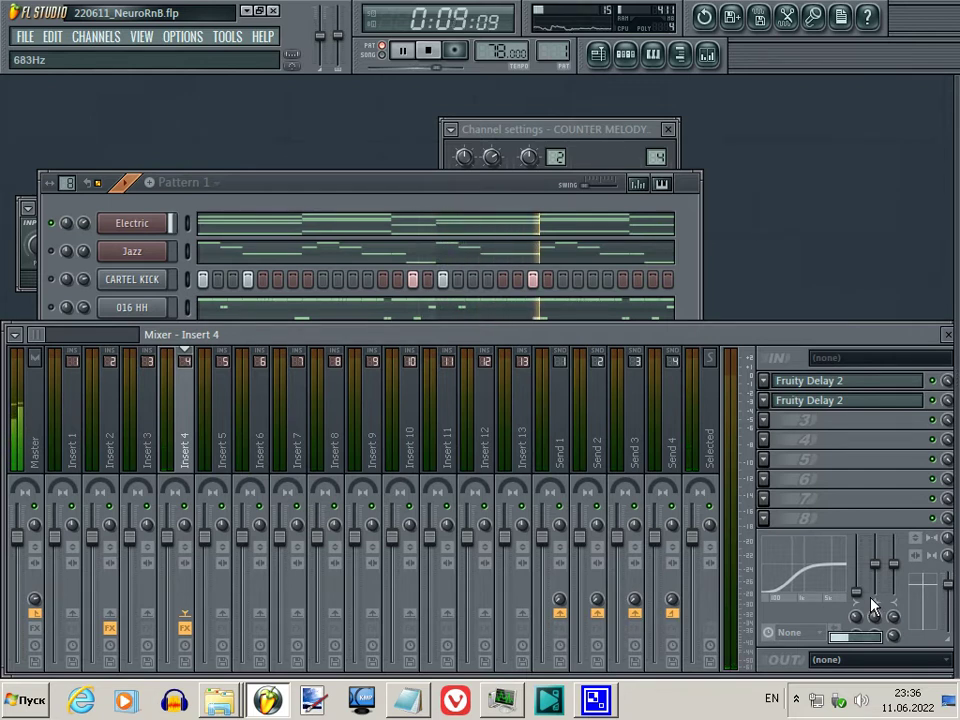
{"action": "scroll", "coordinate": [871, 606], "scroll_direction": "down", "scroll_amount": 2}
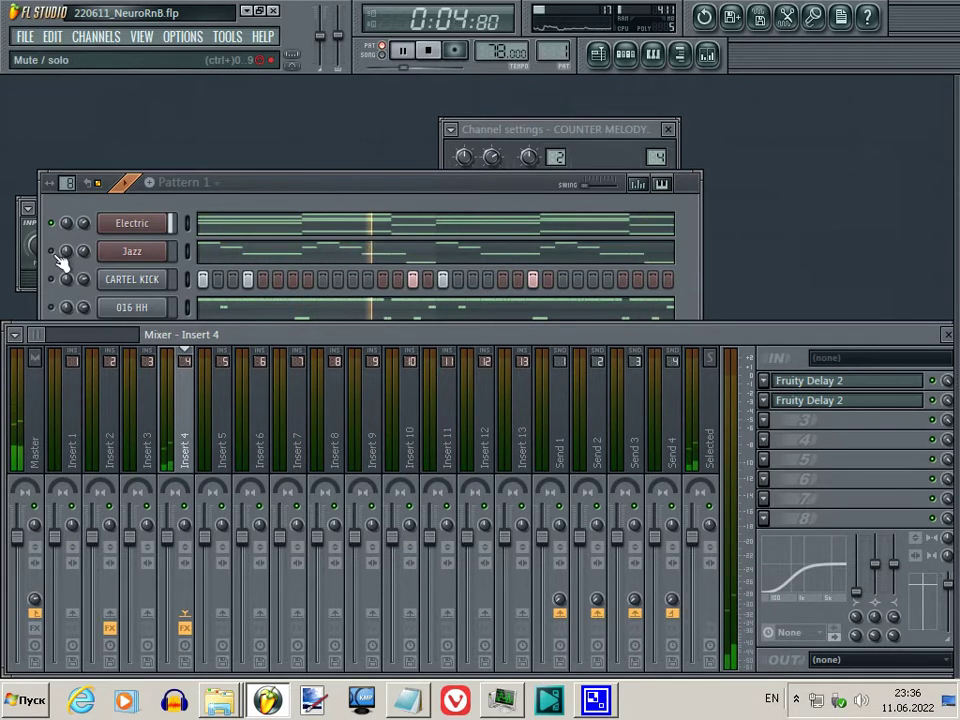
{"action": "left_click", "coordinate": [62, 257]}
{"action": "left_click", "coordinate": [860, 622]}
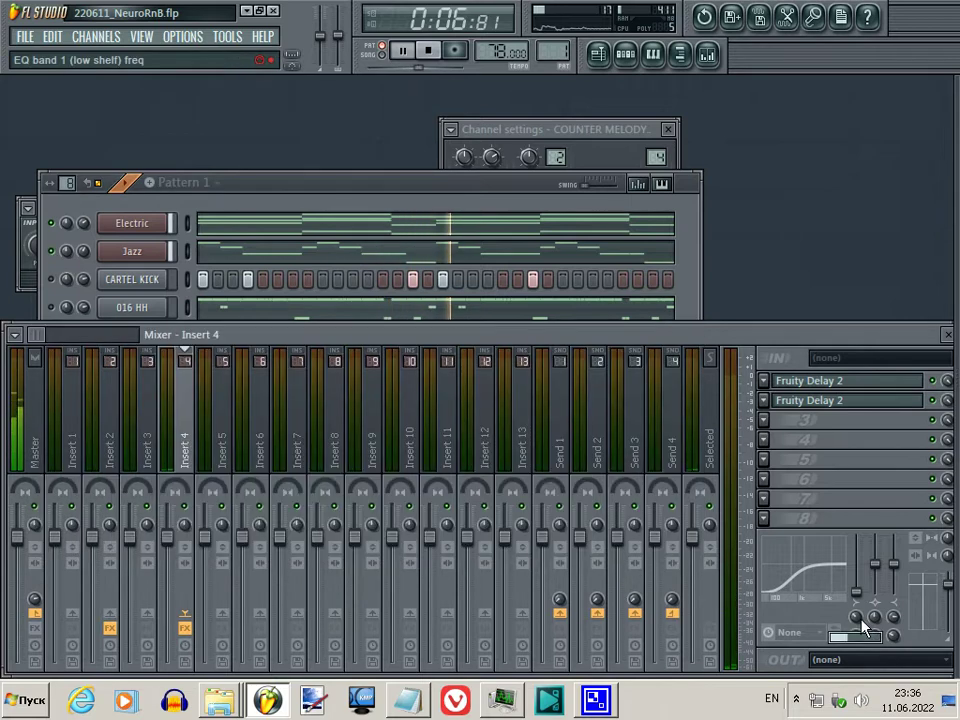
Step: Open the Electric channel, collapse its DirectWave window, and route the channel to mixer Insert 1
{"action": "left_click", "coordinate": [140, 223]}
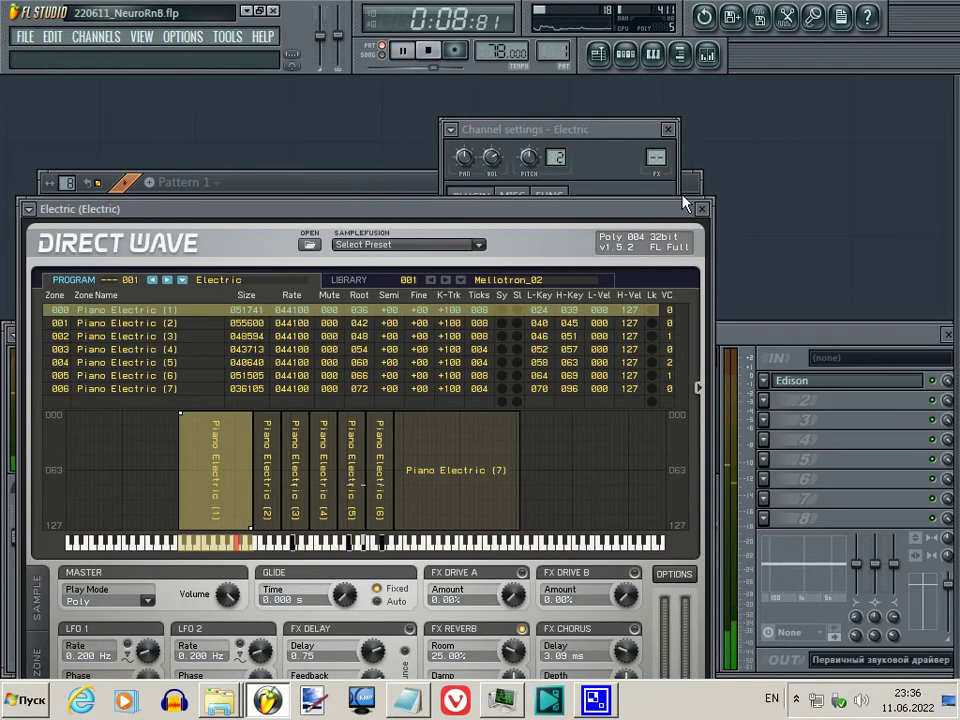
{"action": "left_click", "coordinate": [685, 210]}
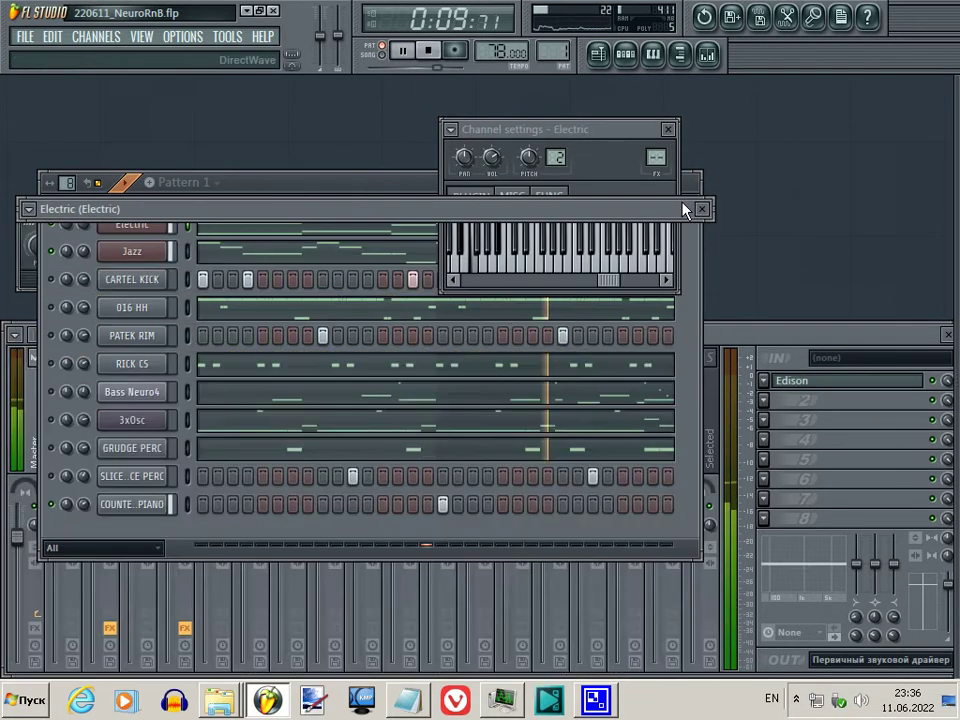
{"action": "double_click", "coordinate": [655, 157]}
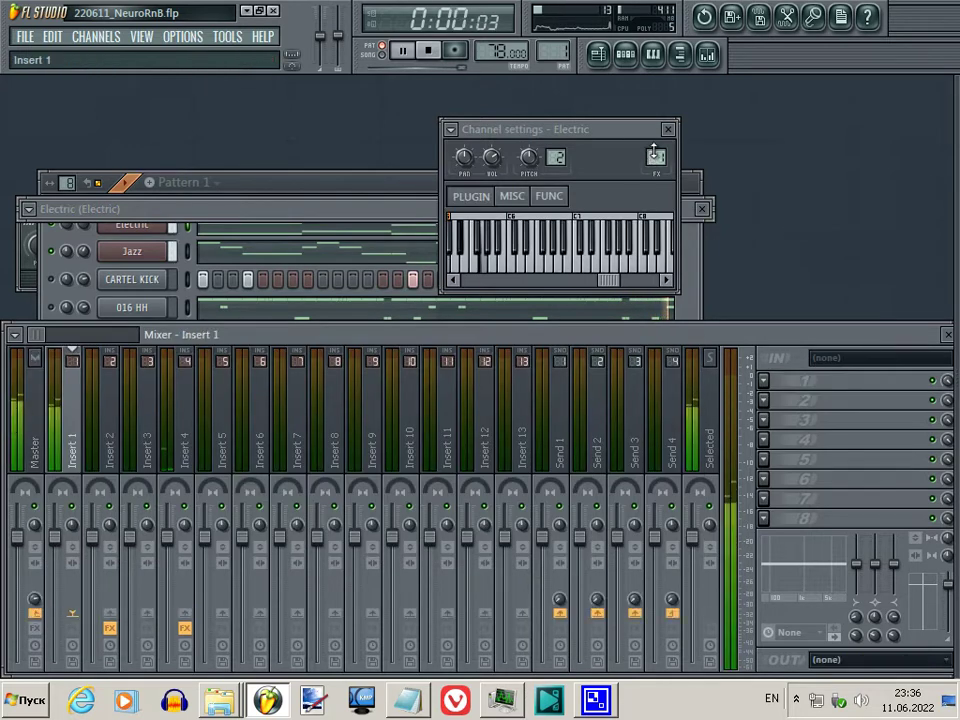
Step: Stop playback, collapse the Jazz channel's DirectWave window, and route the channel to mixer Insert 5
{"action": "left_click", "coordinate": [131, 251]}
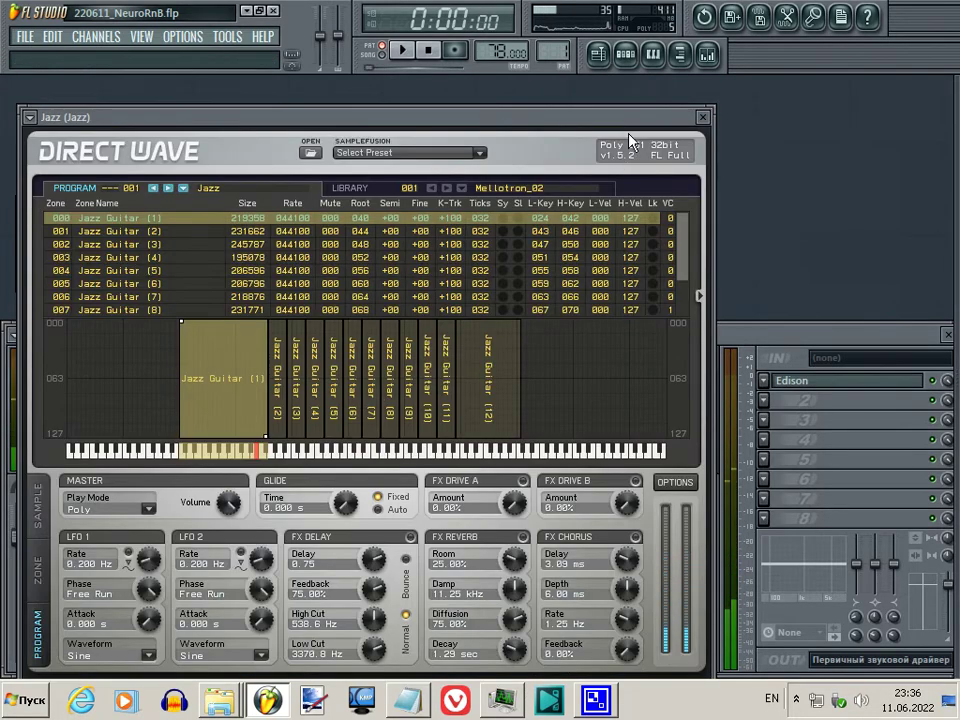
{"action": "key", "text": "space"}
{"action": "left_click", "coordinate": [630, 131]}
{"action": "double_click", "coordinate": [655, 157]}
{"action": "left_click", "coordinate": [258, 420]}
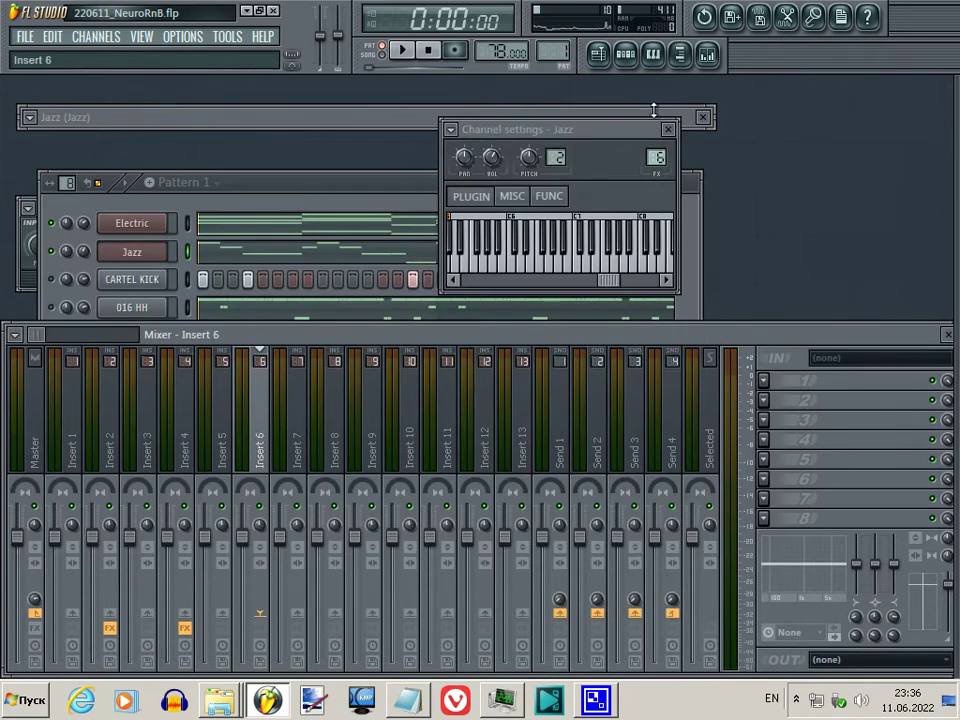
{"action": "left_click", "coordinate": [222, 420]}
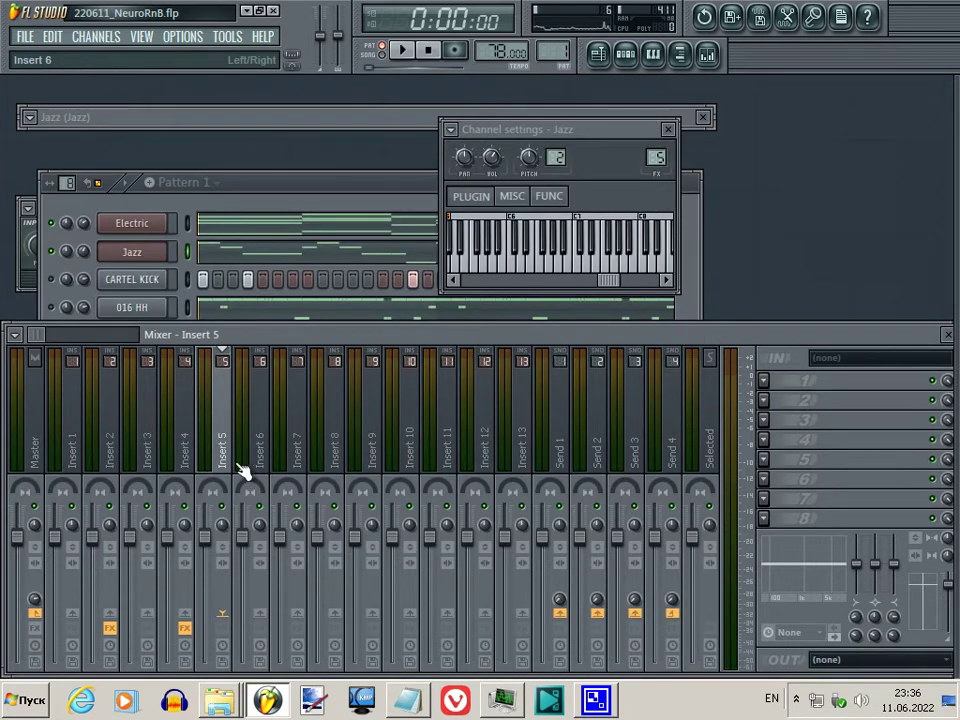
Step: Move the Jazz channel's mixer track from position 5 to position 2, beside the Electric channel's track
{"action": "key", "text": "Left"}
{"action": "key", "text": "Left"}
{"action": "key", "text": "Left"}
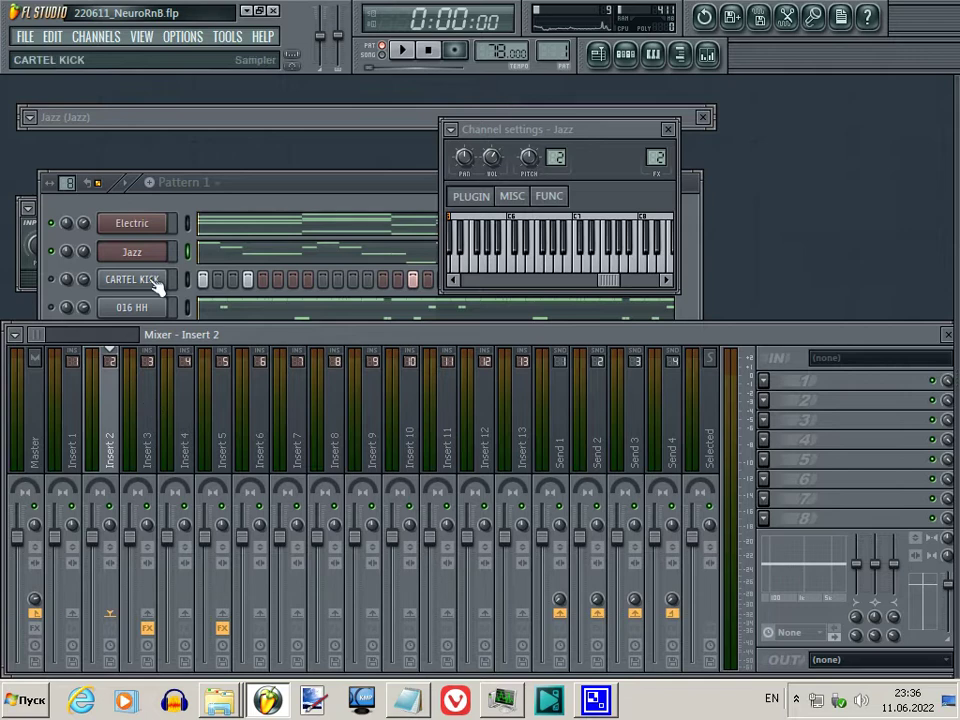
Step: Select the Electric and Jazz channels and link them to consecutive mixer tracks starting from Insert 1
{"action": "left_click", "coordinate": [150, 283]}
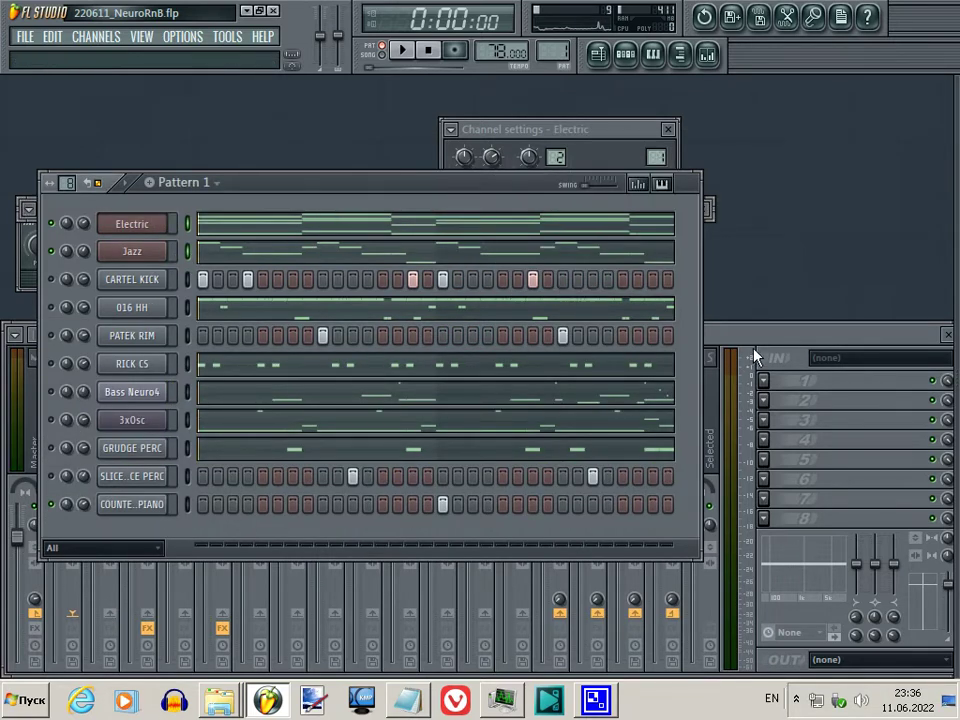
{"action": "left_click", "coordinate": [122, 418]}
{"action": "right_click", "coordinate": [65, 435]}
{"action": "mouse_move", "coordinate": [245, 416]}
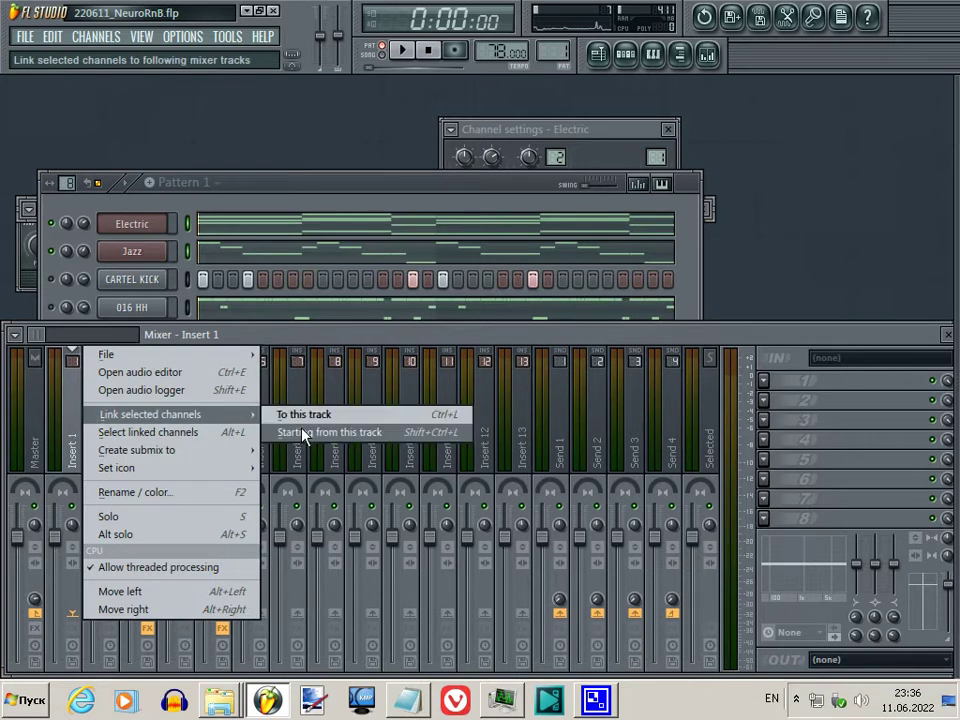
{"action": "left_click", "coordinate": [302, 432]}
Step: Move the Jazz mixer track to position 5 and the Electric track to position 4
{"action": "left_click", "coordinate": [112, 450]}
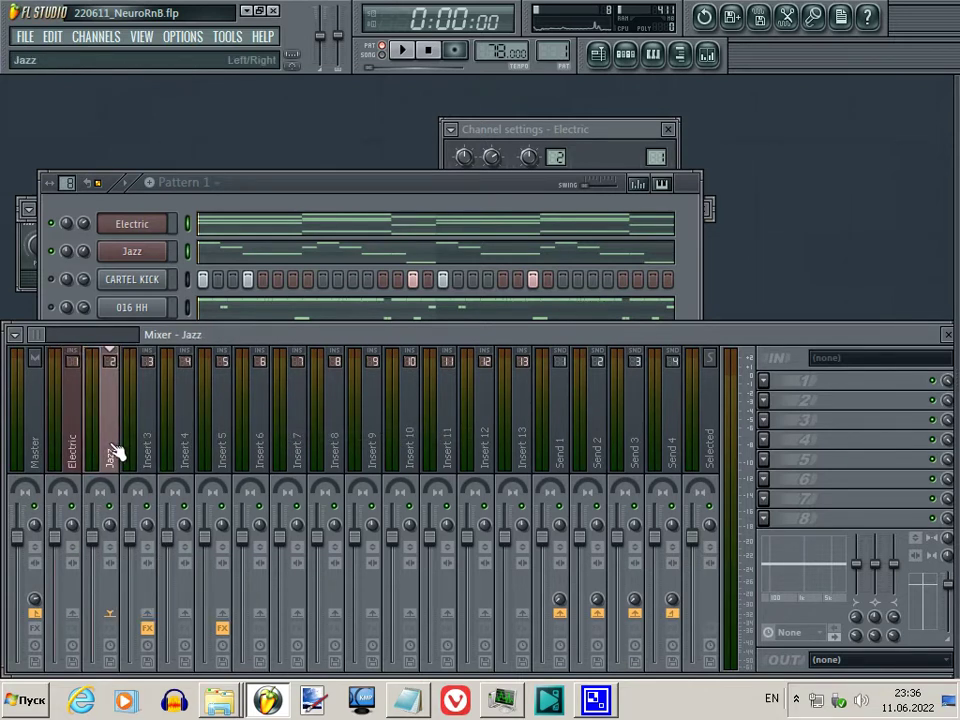
{"action": "scroll", "coordinate": [115, 450], "scroll_direction": "down", "scroll_amount": 4}
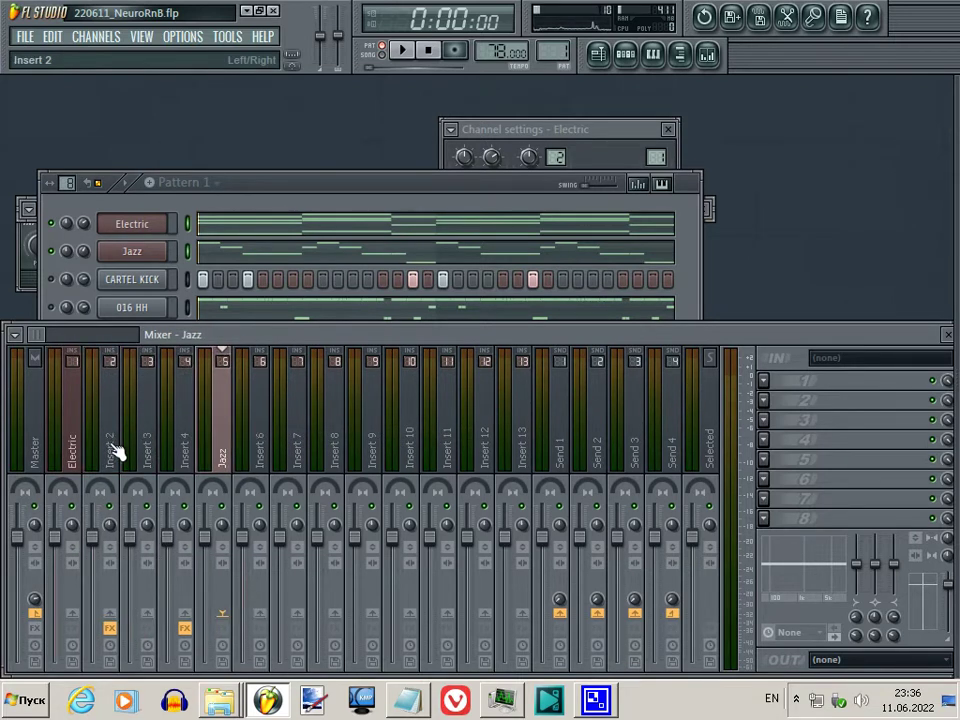
{"action": "left_click", "coordinate": [67, 443]}
{"action": "scroll", "coordinate": [67, 443], "scroll_direction": "down", "scroll_amount": 3}
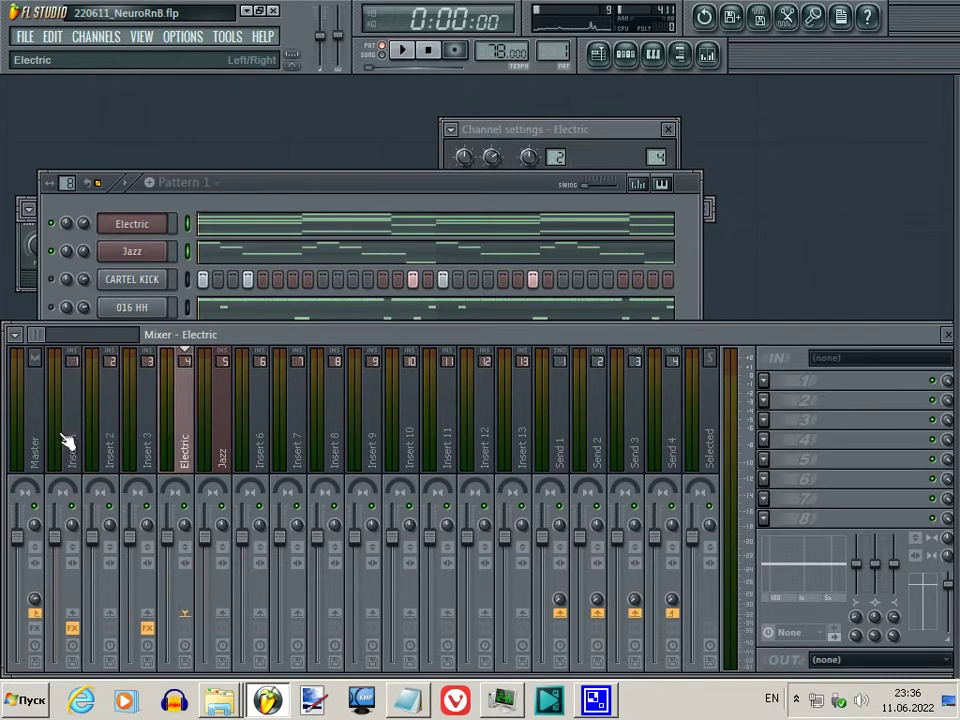
Step: Select the 3xOsc channel and link it to mixer Insert 1 so the track takes its name and color
{"action": "left_click", "coordinate": [265, 220]}
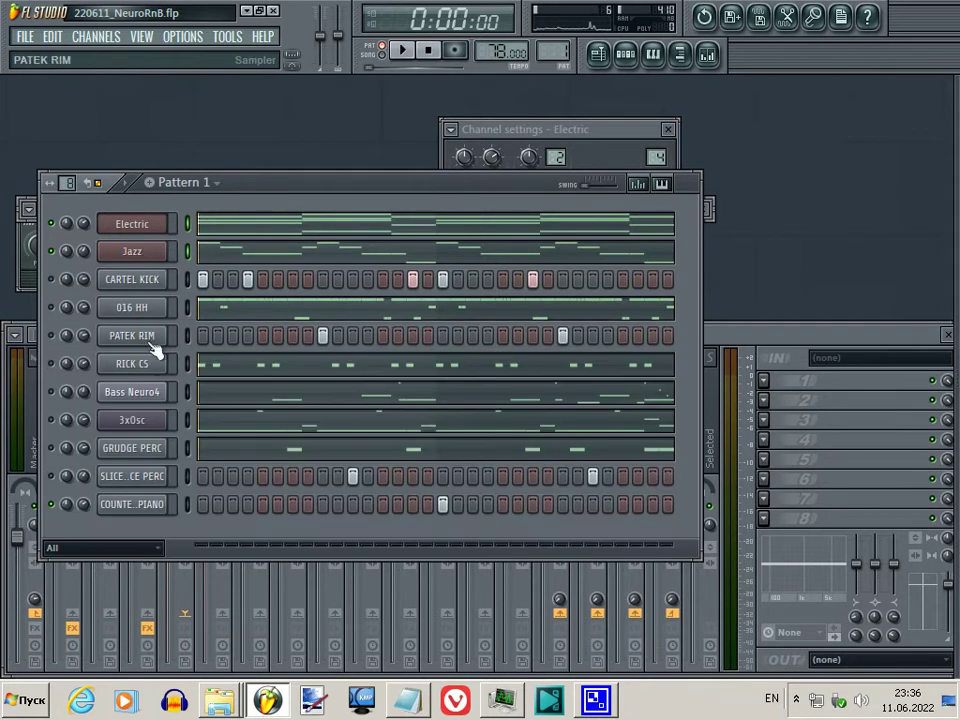
{"action": "left_click", "coordinate": [155, 420]}
{"action": "left_click", "coordinate": [750, 338]}
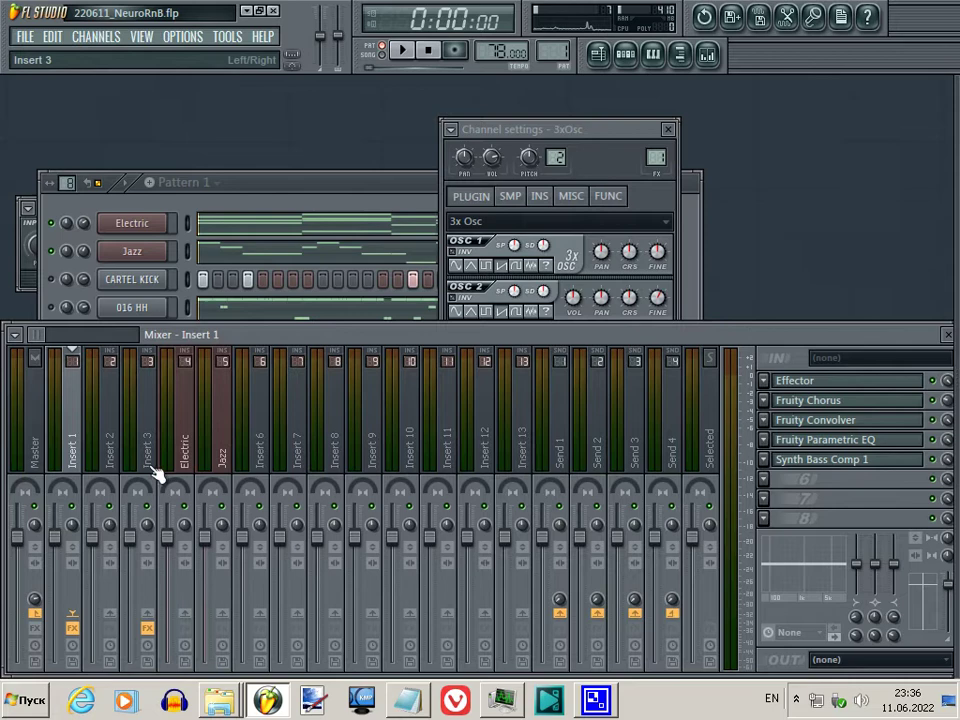
{"action": "right_click", "coordinate": [80, 420]}
{"action": "mouse_move", "coordinate": [188, 414]}
{"action": "left_click", "coordinate": [314, 416]}
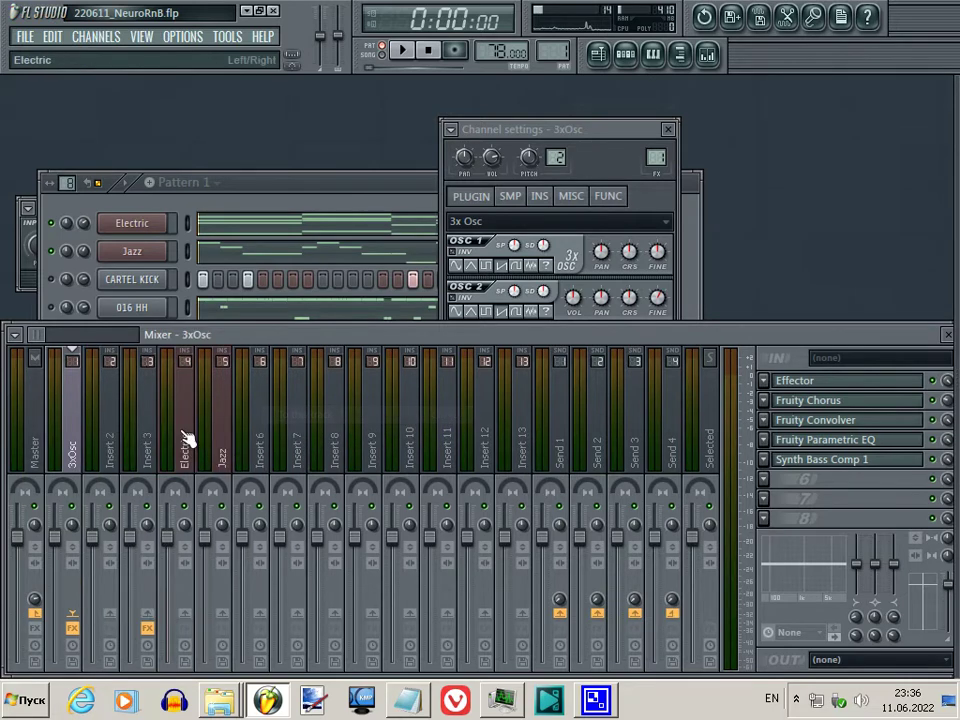
Step: Select the Bass Neuro4 channel and link it to mixer Insert 2
{"action": "left_click", "coordinate": [240, 190]}
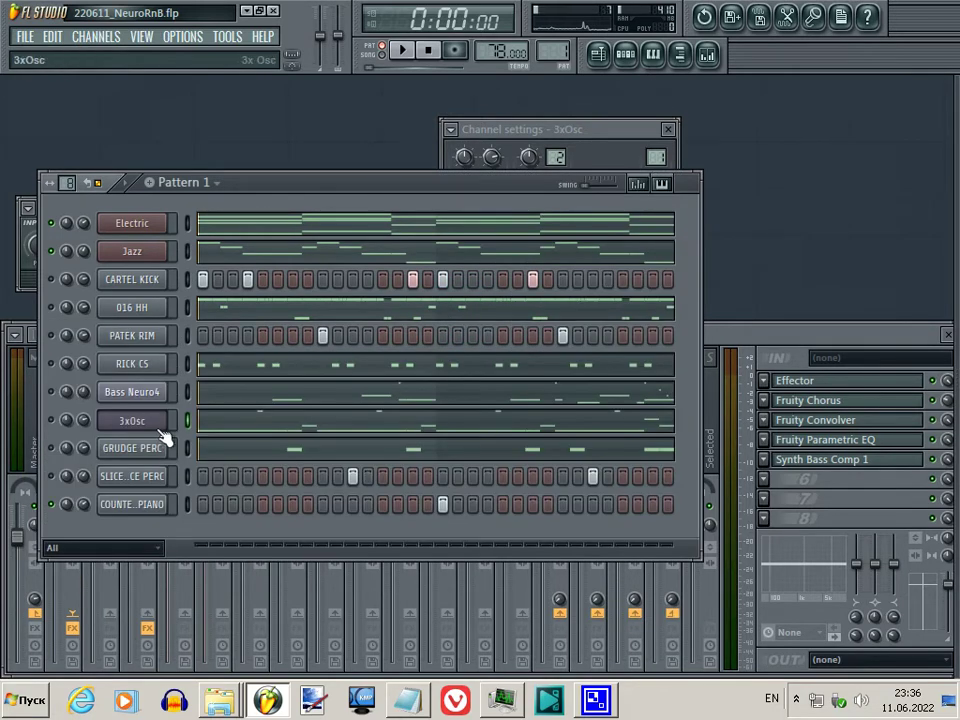
{"action": "left_click", "coordinate": [132, 391]}
{"action": "left_click", "coordinate": [743, 334]}
{"action": "right_click", "coordinate": [104, 432]}
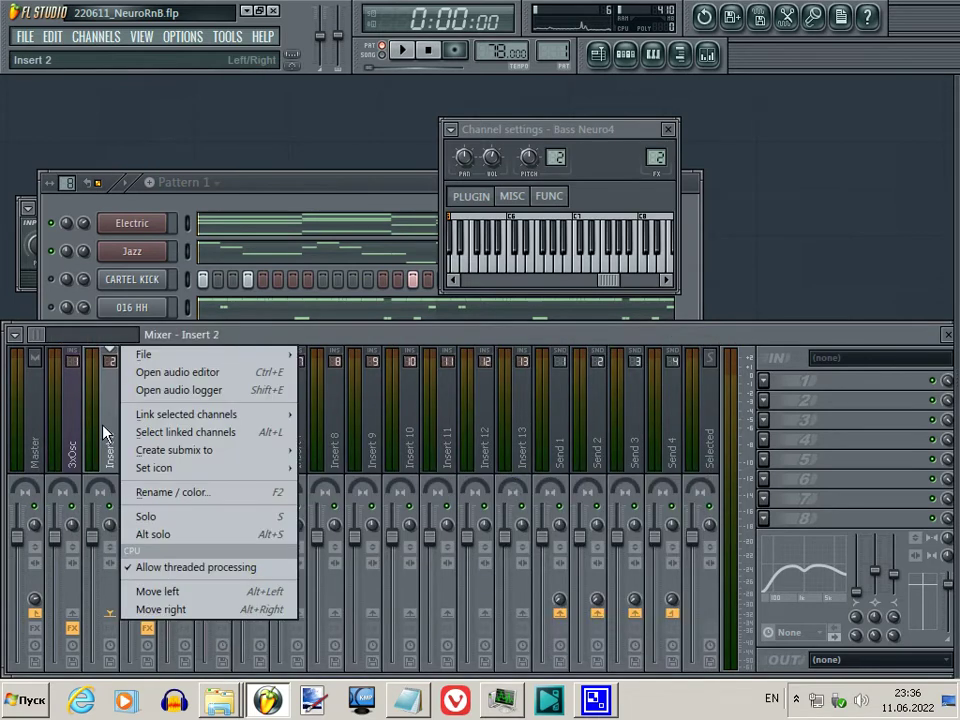
{"action": "mouse_move", "coordinate": [274, 416]}
{"action": "left_click", "coordinate": [321, 418]}
Step: Select the COUNTER MELODY PIANO channel and link it to mixer Insert 3 so the track takes its name
{"action": "left_click", "coordinate": [148, 440]}
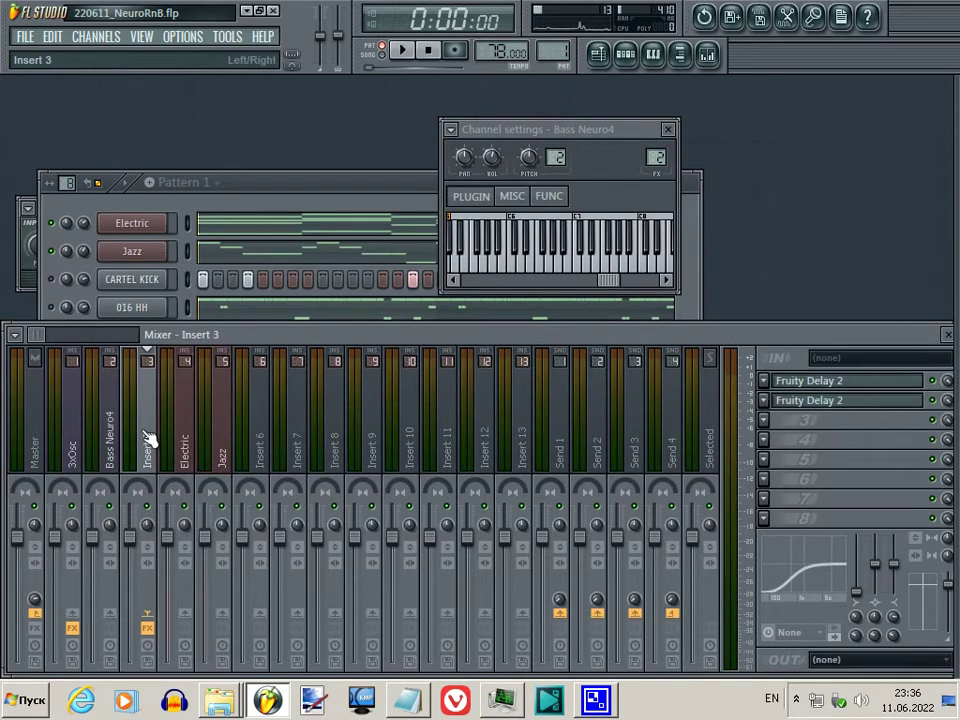
{"action": "left_click", "coordinate": [322, 220]}
{"action": "left_click", "coordinate": [140, 505]}
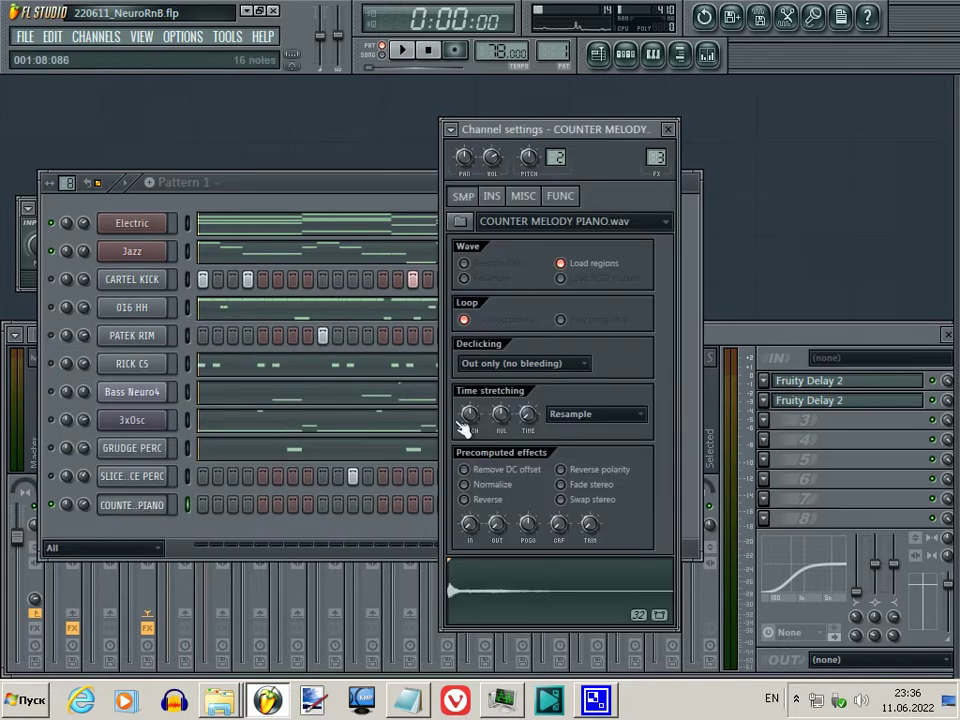
{"action": "left_click", "coordinate": [750, 341]}
{"action": "right_click", "coordinate": [160, 348]}
{"action": "left_click", "coordinate": [380, 414]}
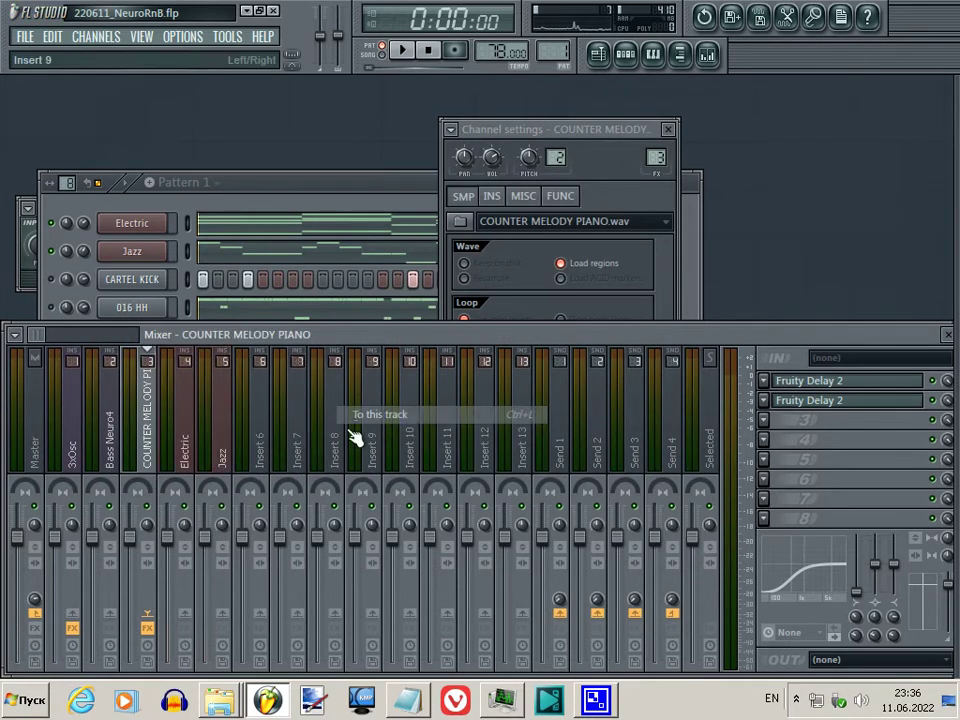
Step: Load Fruity Compressor in the first effect slot of the Electric mixer track and apply the Piano Comp 11 preset
{"action": "left_click", "coordinate": [193, 462]}
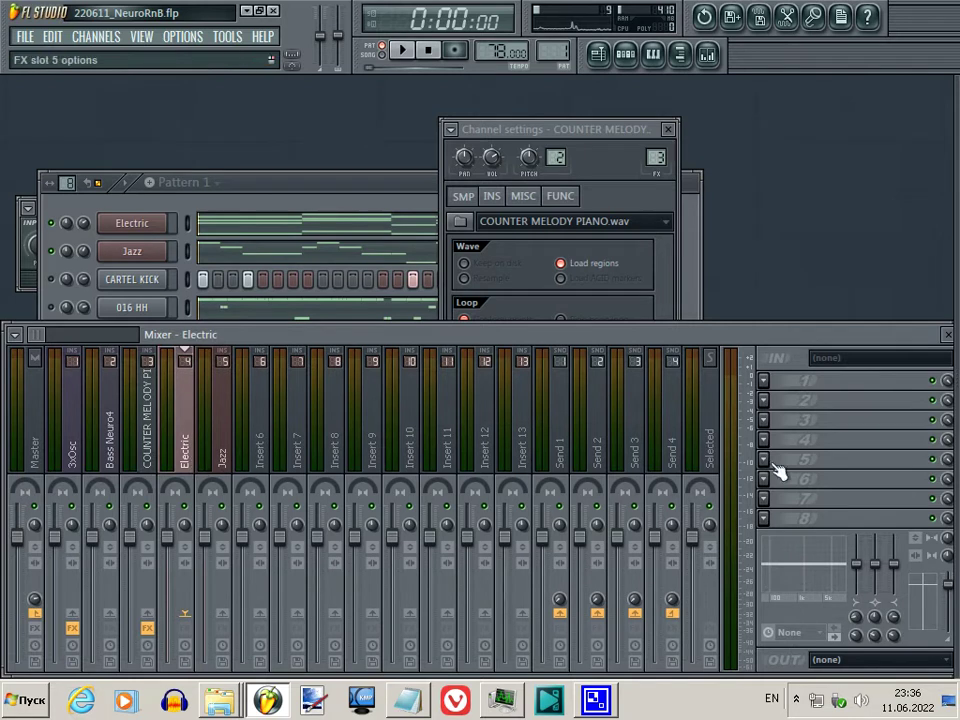
{"action": "left_click", "coordinate": [770, 387]}
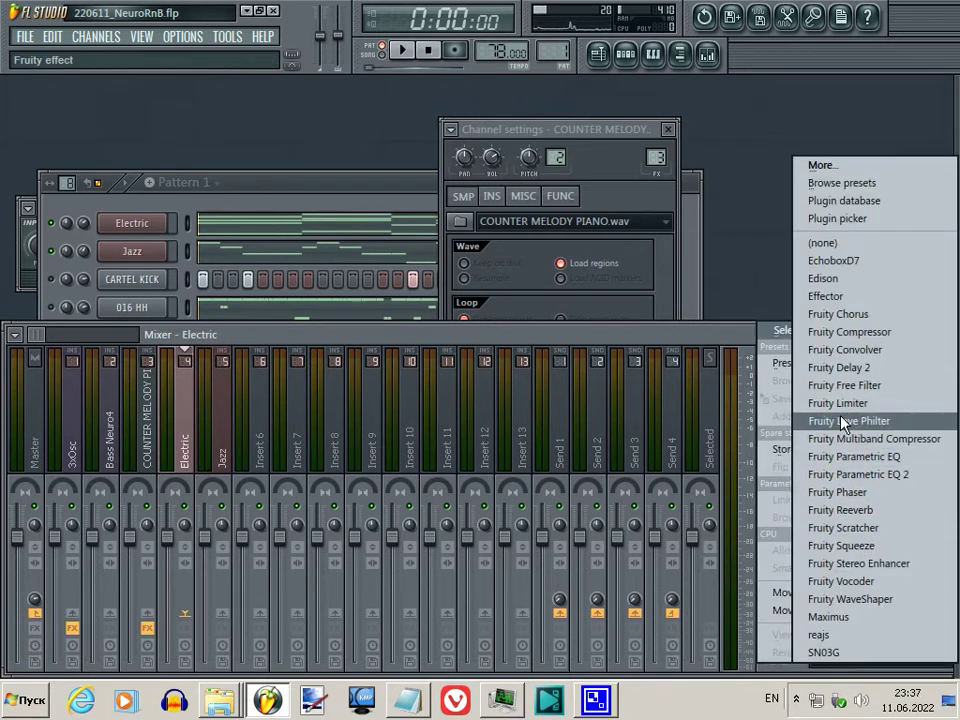
{"action": "left_click", "coordinate": [842, 332]}
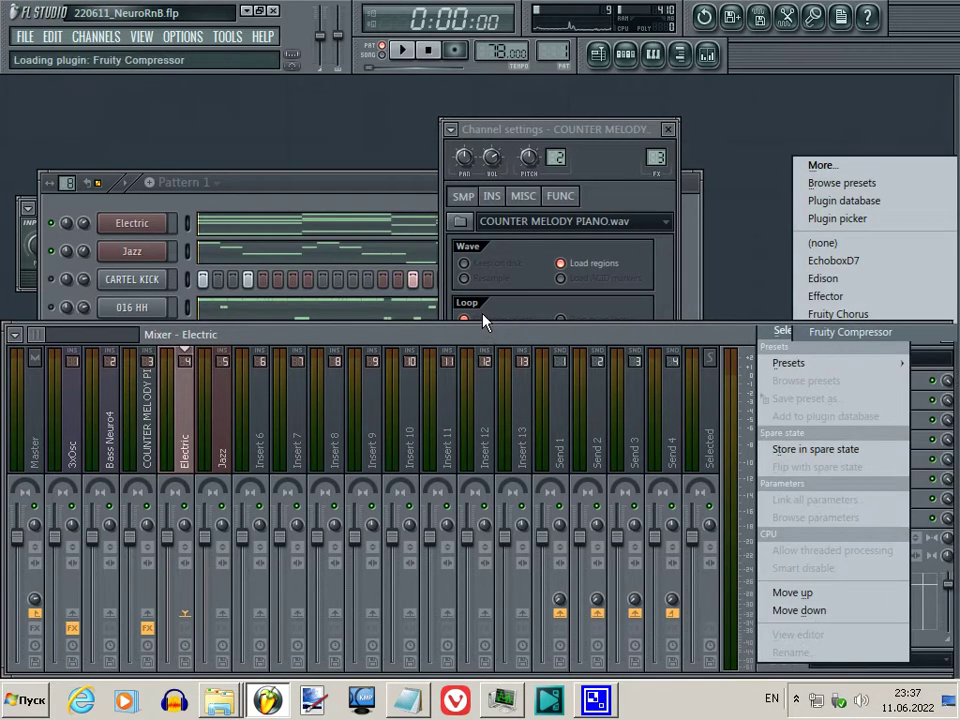
{"action": "right_click", "coordinate": [447, 208]}
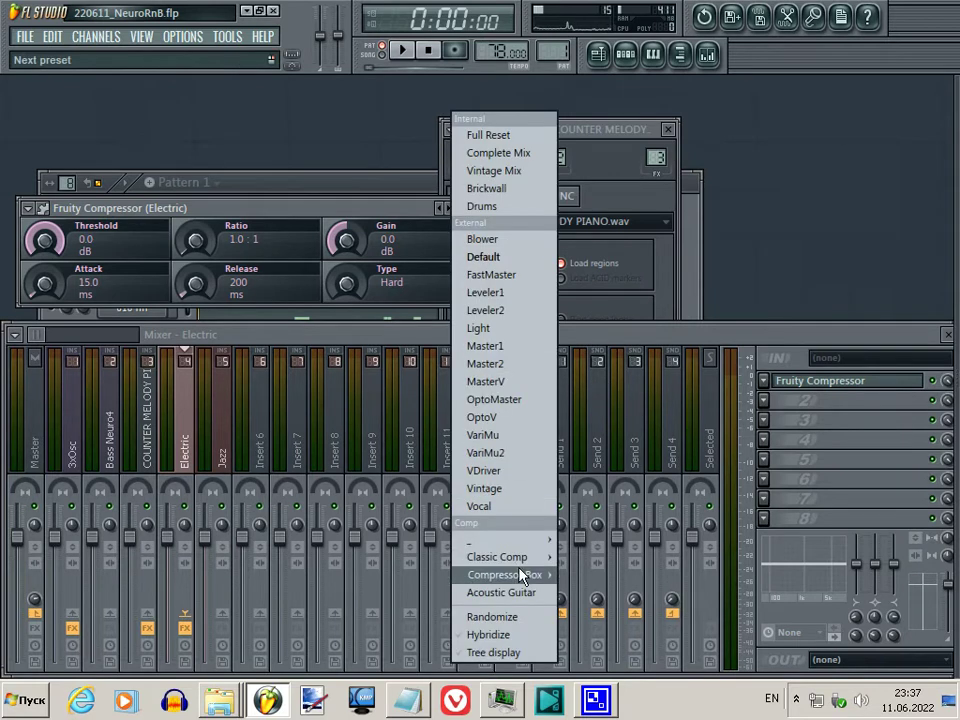
{"action": "mouse_move", "coordinate": [521, 574]}
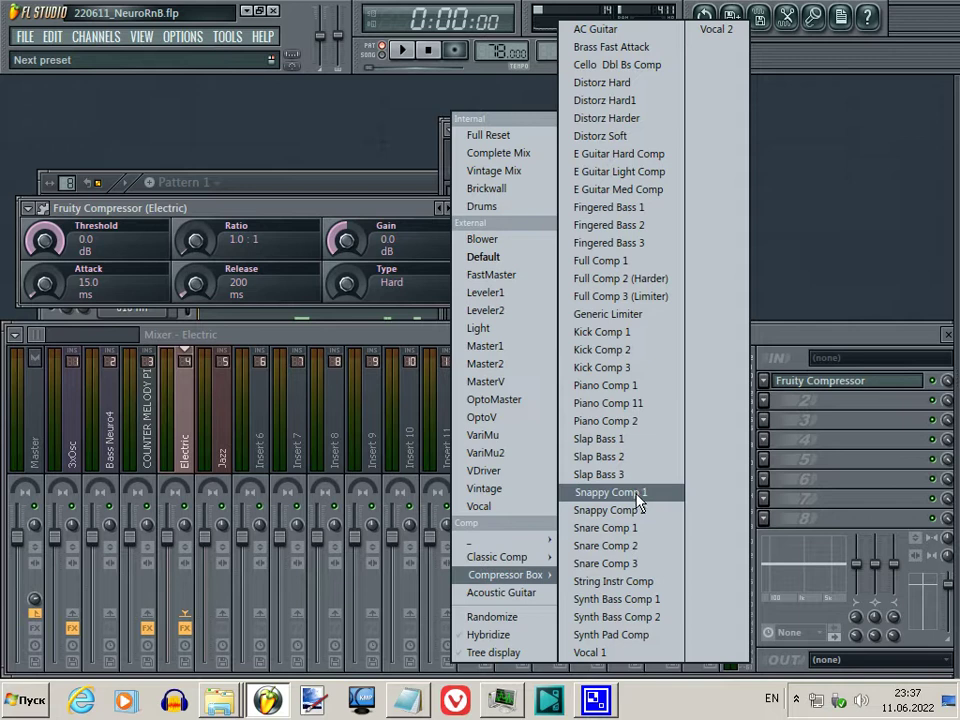
{"action": "left_click", "coordinate": [641, 403]}
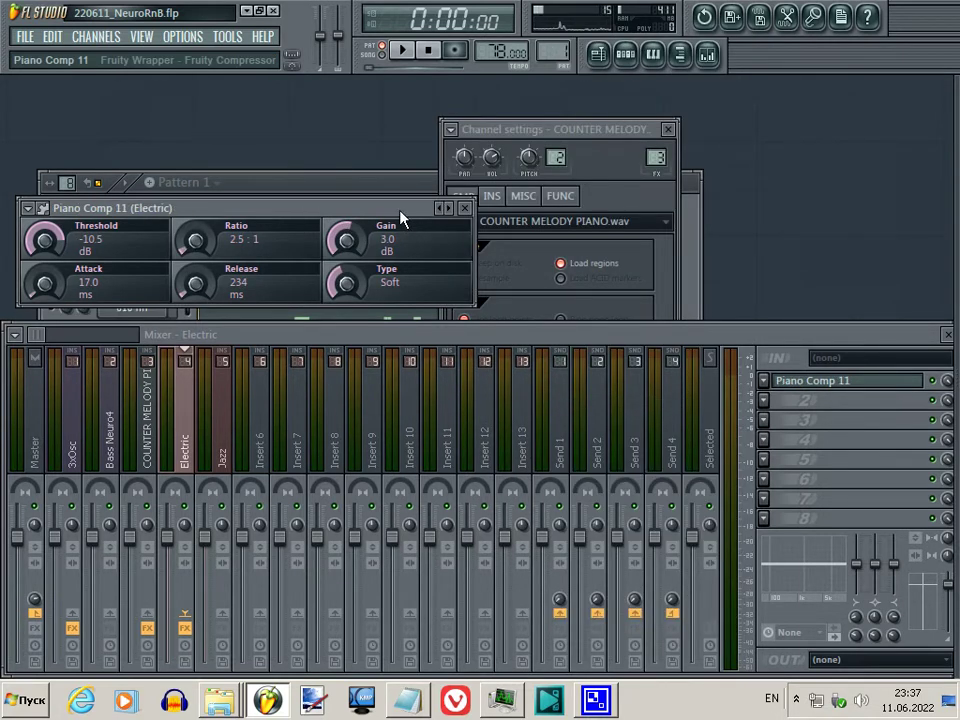
Step: Isolate the Electric channel and play Pattern 1 to audition its compressor
{"action": "left_click", "coordinate": [30, 235]}
{"action": "left_click", "coordinate": [65, 225]}
{"action": "key", "text": "space"}
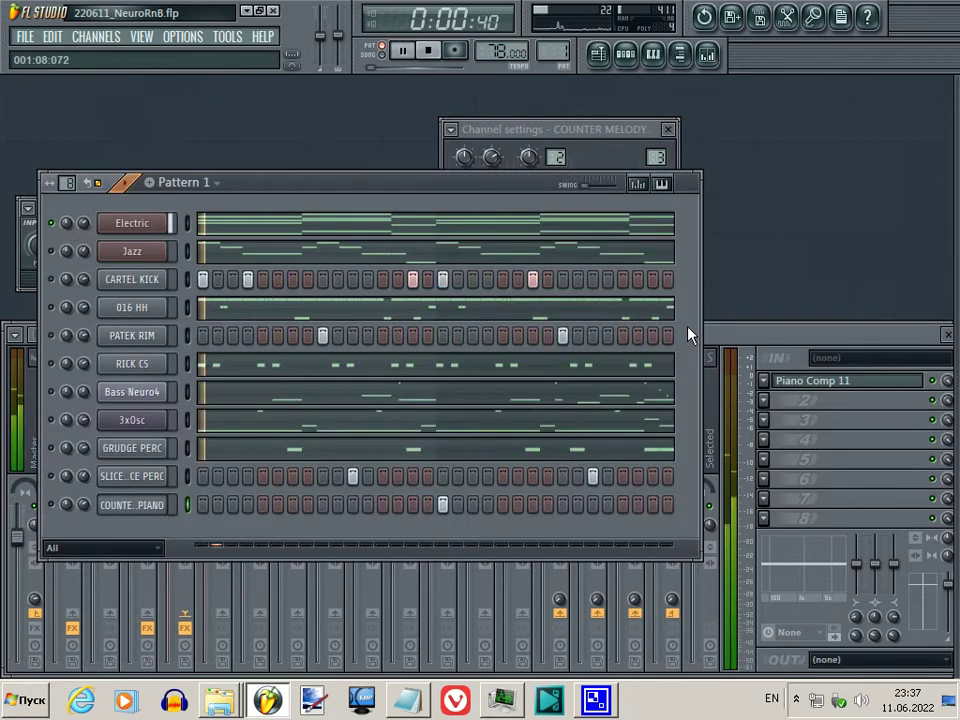
{"action": "left_click", "coordinate": [812, 386]}
{"action": "left_click", "coordinate": [912, 383]}
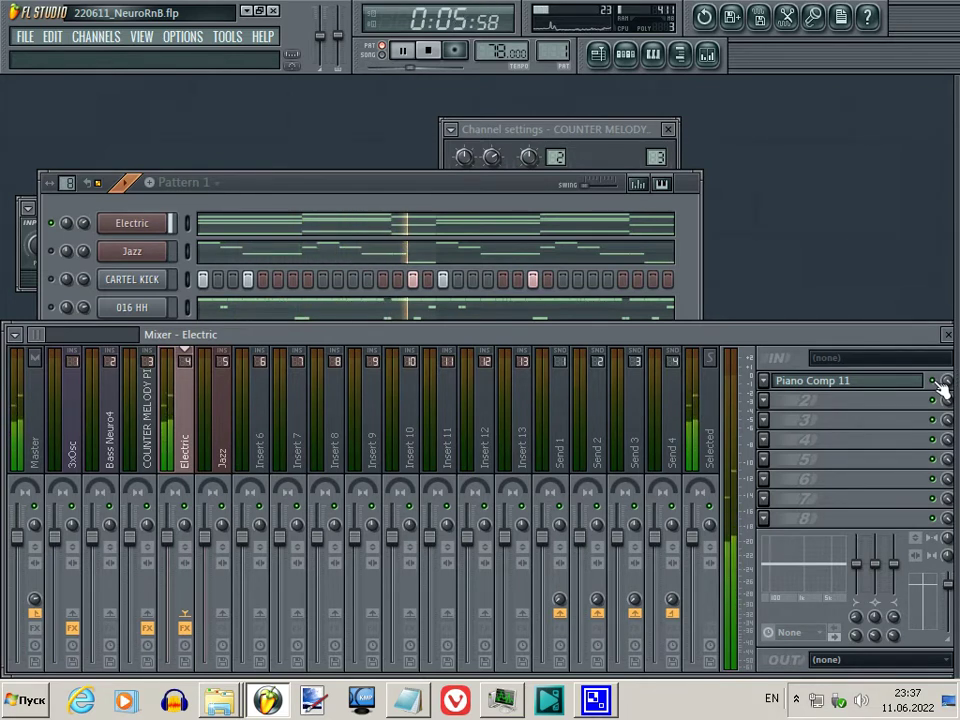
Step: Lower the Electric compressor's threshold to -18.6 dB, comparing playback with the effect on and bypassed
{"action": "key", "text": "space"}
{"action": "left_click", "coordinate": [916, 386]}
{"action": "left_click_drag", "start_coordinate": [221, 380], "coordinate": [220, 414]}
{"action": "key", "text": "space"}
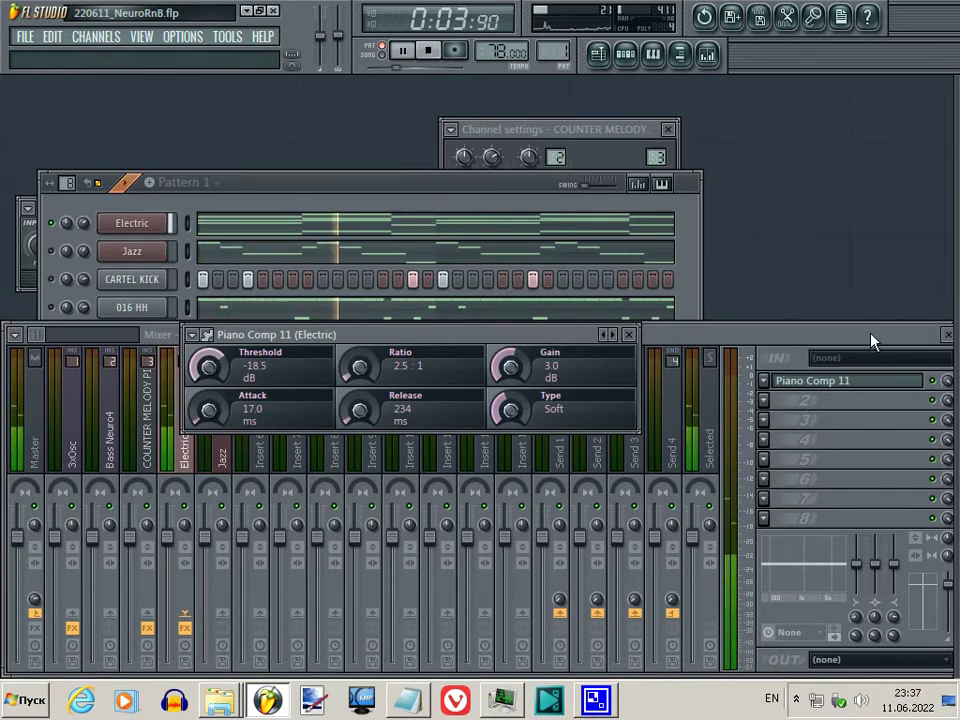
{"action": "left_click", "coordinate": [932, 381]}
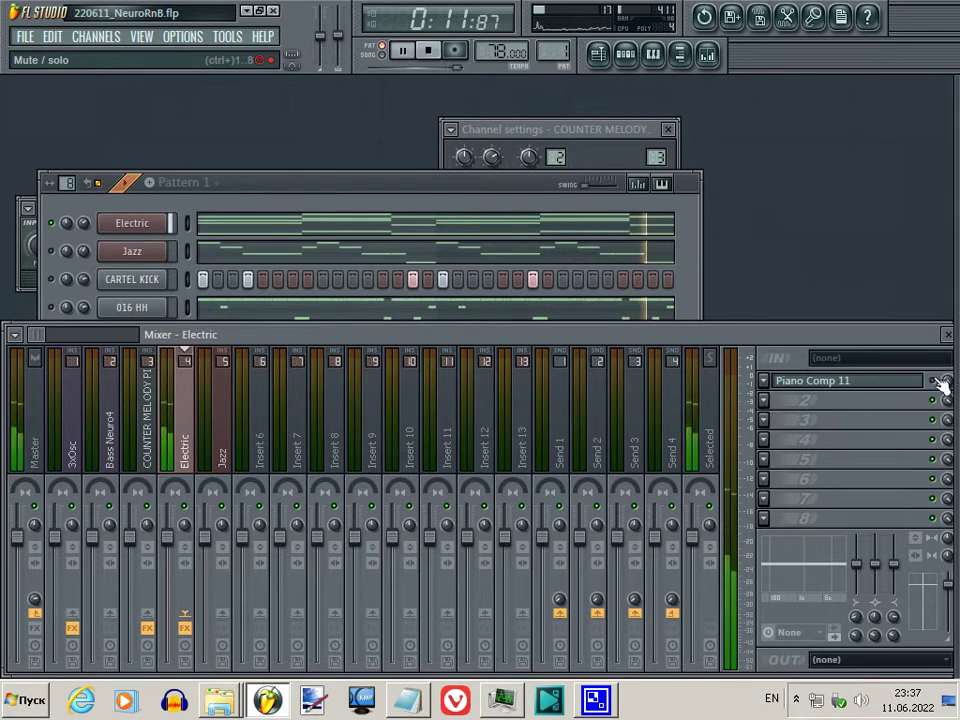
{"action": "left_click", "coordinate": [885, 393]}
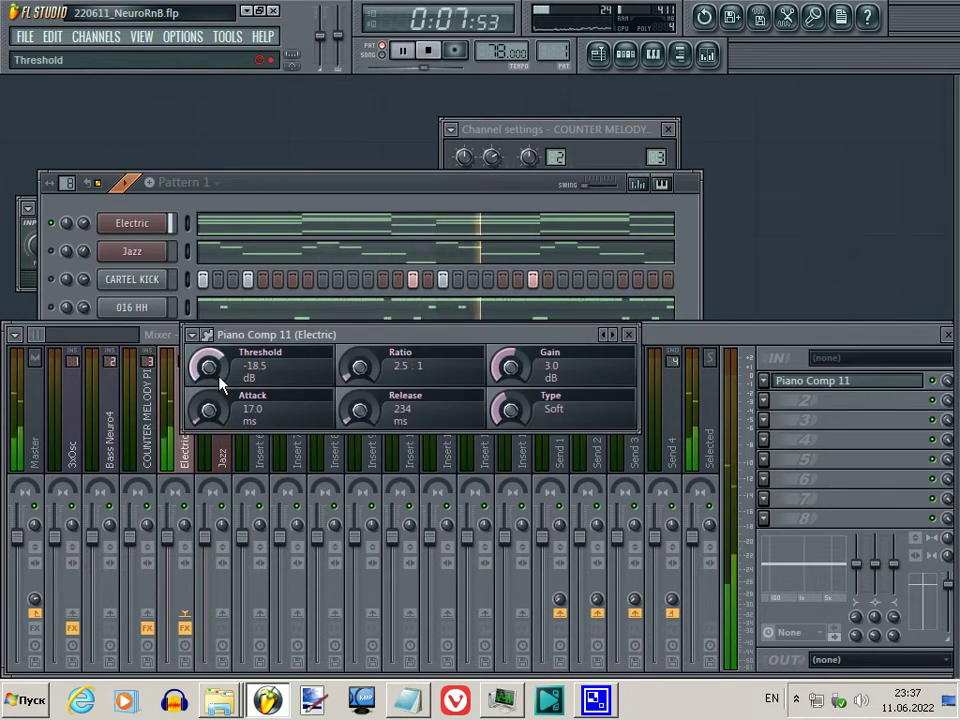
{"action": "scroll", "coordinate": [220, 385], "scroll_direction": "down", "scroll_amount": 1}
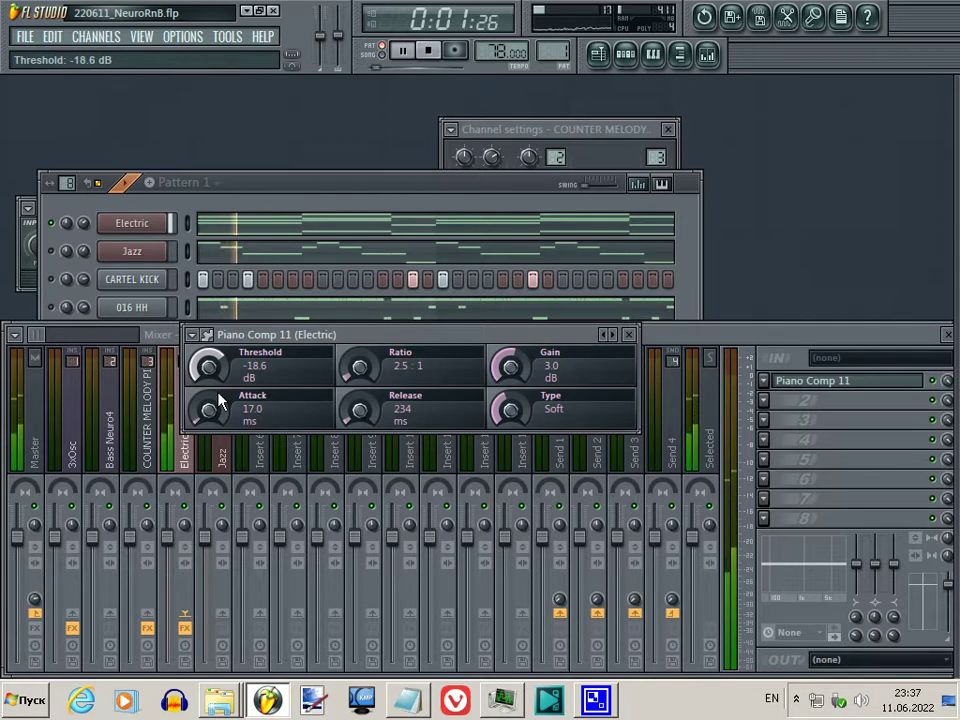
Step: Select the Jazz channel and unmute it so it plays together with Electric
{"action": "left_click", "coordinate": [122, 256]}
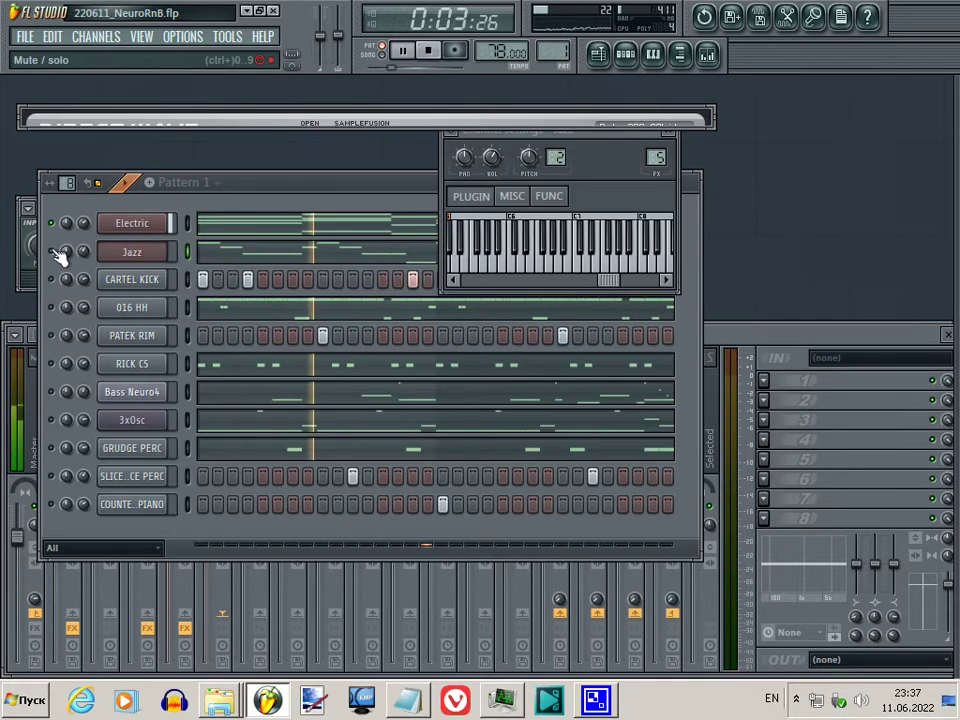
{"action": "left_click", "coordinate": [122, 251]}
{"action": "left_click", "coordinate": [170, 255]}
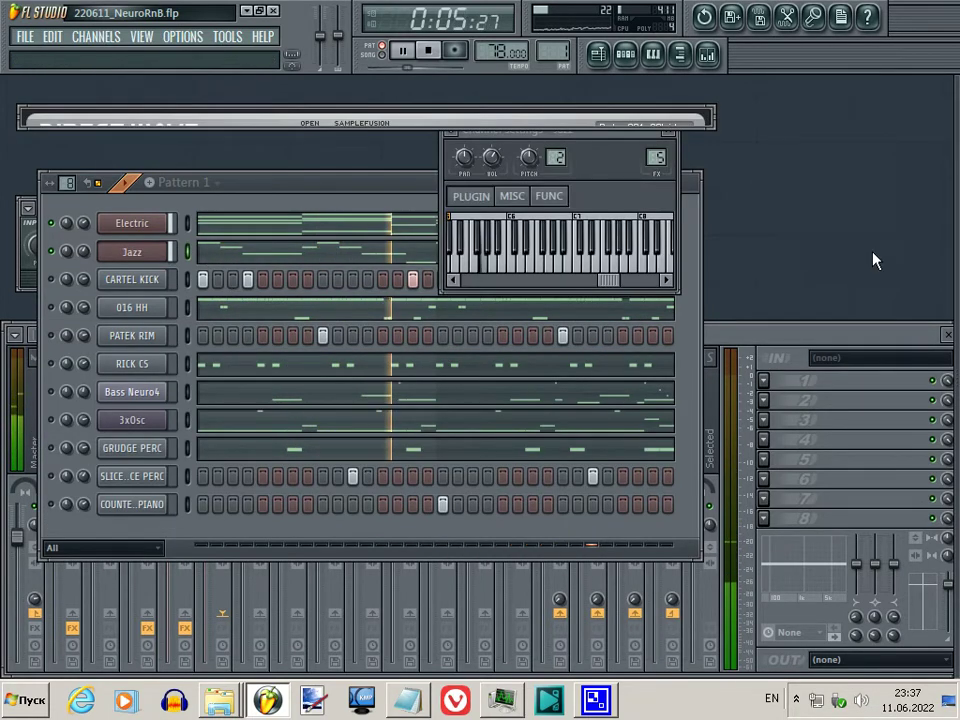
Step: Load Fruity Compressor in the first effect slot of the Jazz mixer track and apply the E Guitar Med Comp preset
{"action": "left_click", "coordinate": [855, 333]}
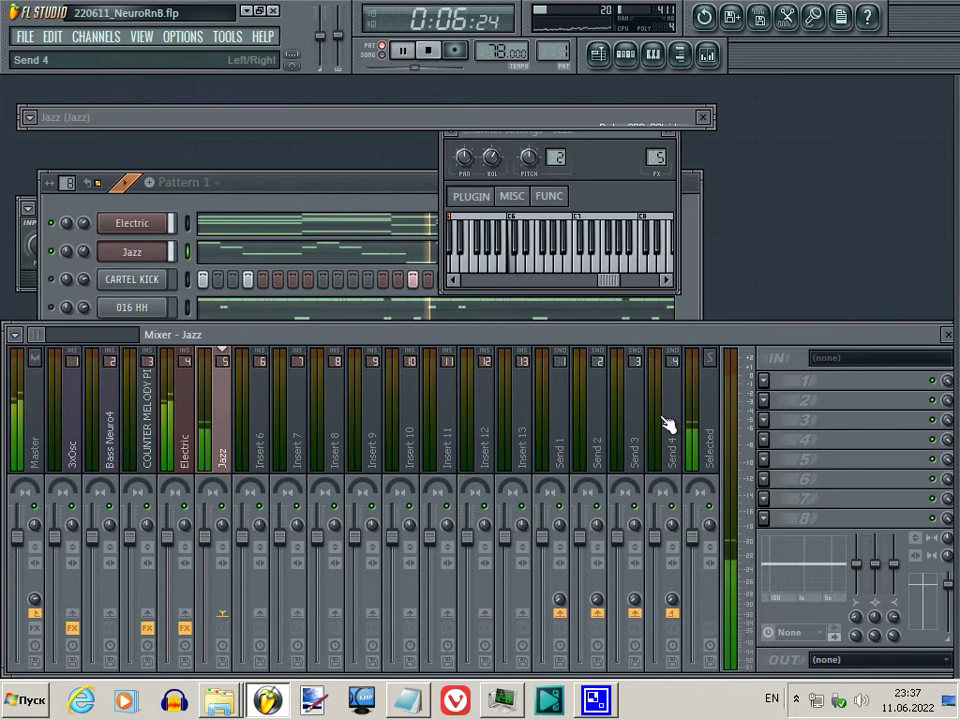
{"action": "left_click", "coordinate": [765, 386]}
{"action": "mouse_move", "coordinate": [785, 330]}
{"action": "left_click", "coordinate": [842, 333]}
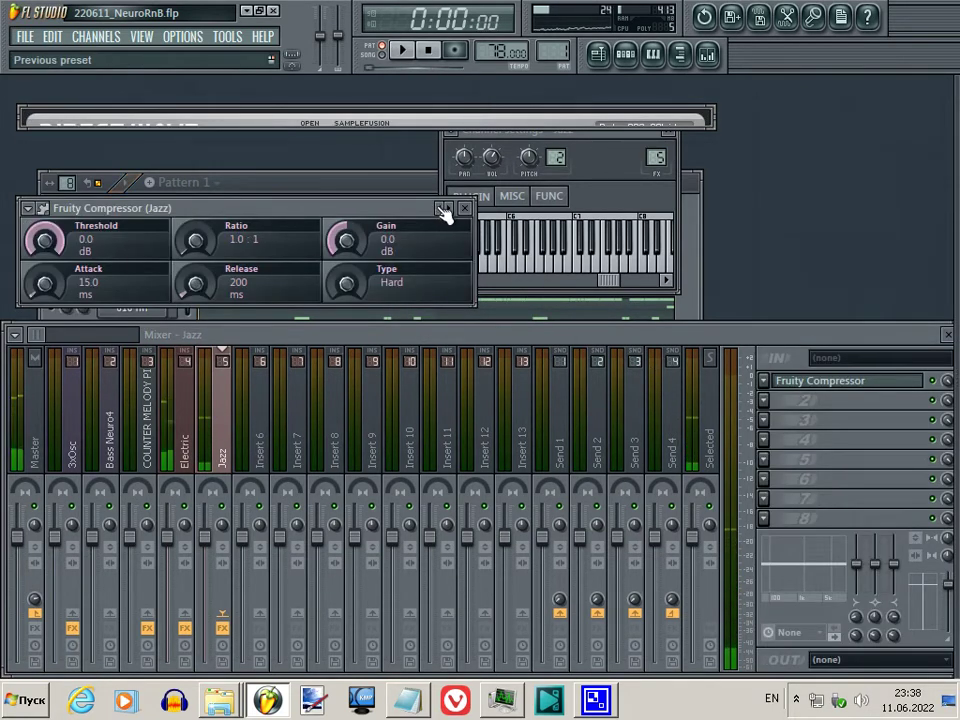
{"action": "left_click", "coordinate": [443, 208]}
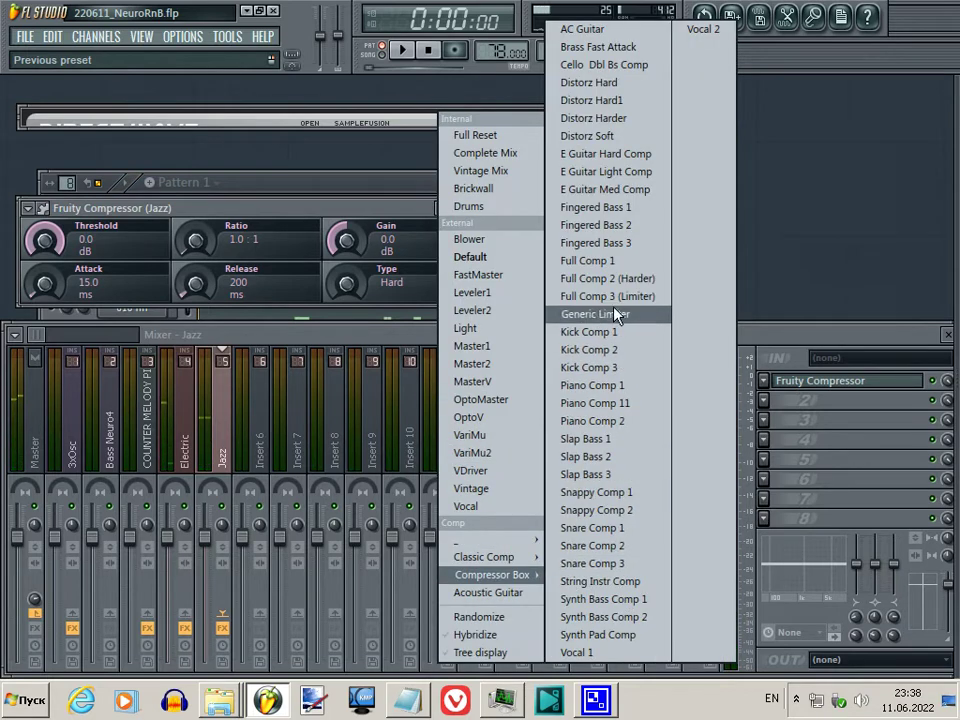
{"action": "left_click", "coordinate": [614, 190]}
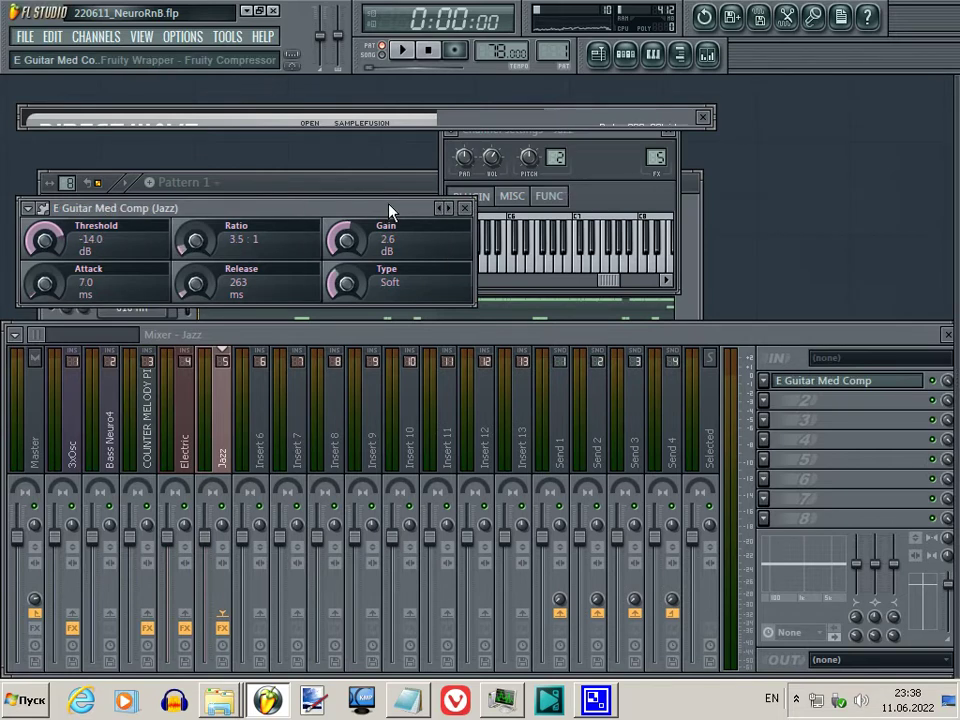
Step: Lower the Jazz compressor's threshold to -28.2 dB, comparing playback with the effect on and bypassed
{"action": "left_click_drag", "start_coordinate": [341, 215], "coordinate": [540, 385]}
{"action": "left_click_drag", "start_coordinate": [240, 410], "coordinate": [255, 476]}
{"action": "key", "text": "space"}
{"action": "key", "text": "space"}
{"action": "key", "text": "Escape"}
{"action": "key", "text": "space"}
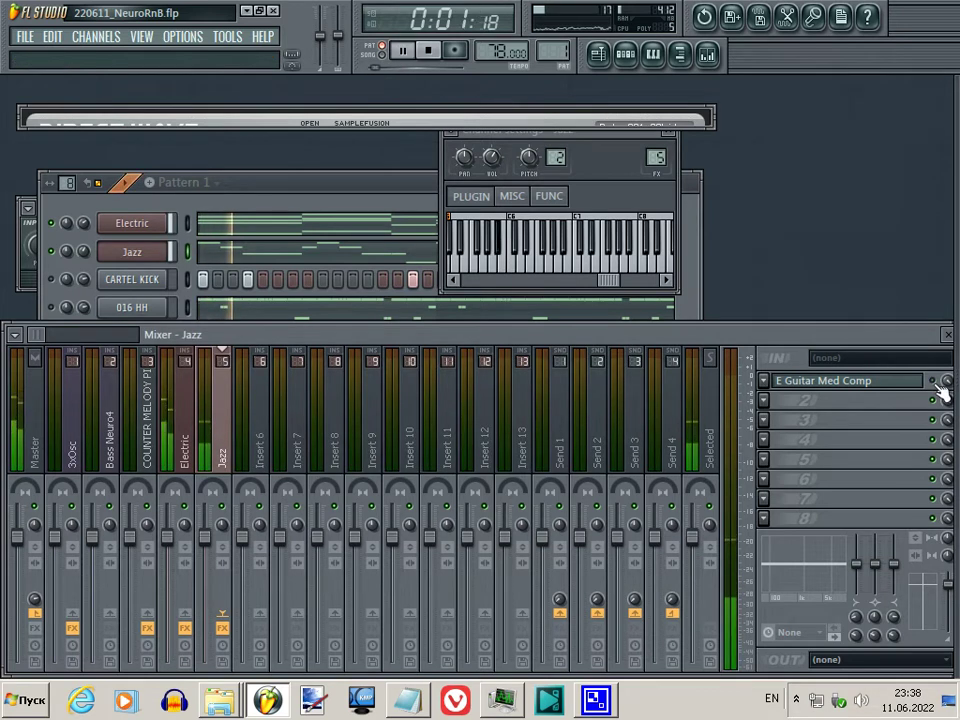
{"action": "key", "text": "space"}
{"action": "key", "text": "space"}
{"action": "left_click", "coordinate": [905, 390]}
{"action": "mouse_move", "coordinate": [236, 403]}
{"action": "left_mouse_down"}
{"action": "mouse_move", "coordinate": [236, 424]}
{"action": "mouse_move", "coordinate": [246, 420]}
{"action": "left_mouse_up"}
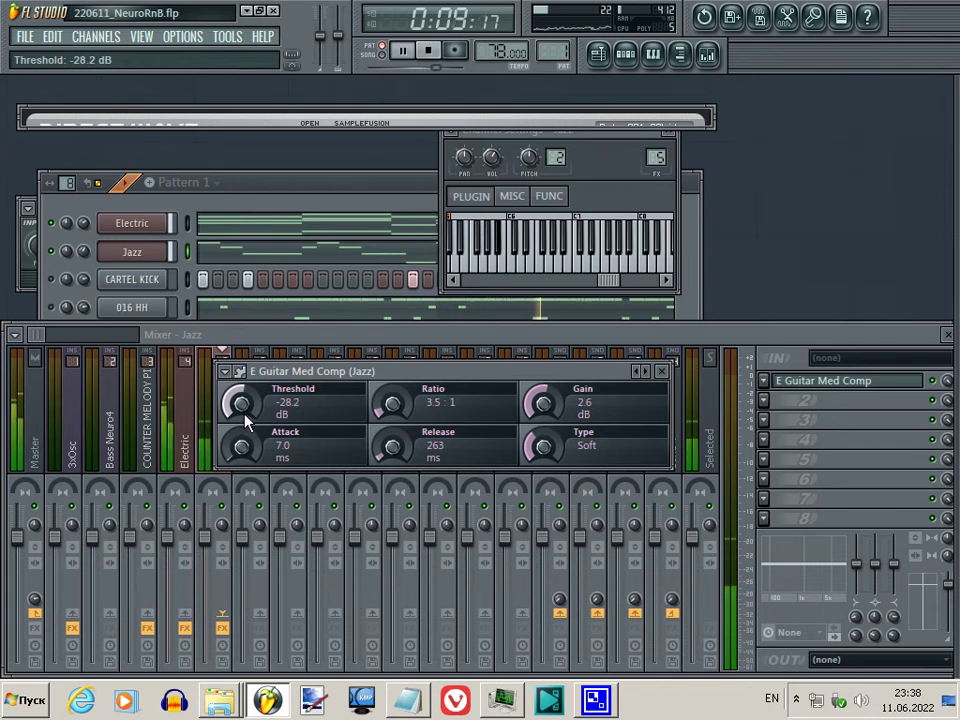
Step: Cut the low EQ band of the Electric track at 70 Hz and of the Jazz track at 431 Hz
{"action": "left_click", "coordinate": [192, 418]}
{"action": "left_click_drag", "start_coordinate": [856, 566], "coordinate": [853, 619]}
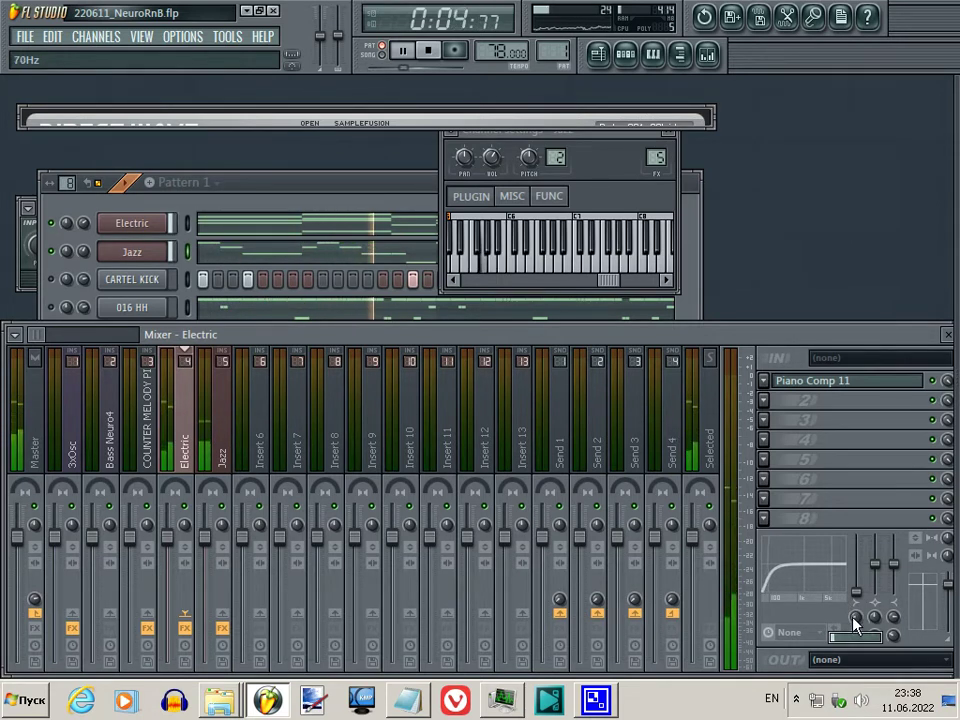
{"action": "left_click_drag", "start_coordinate": [855, 622], "coordinate": [857, 625]}
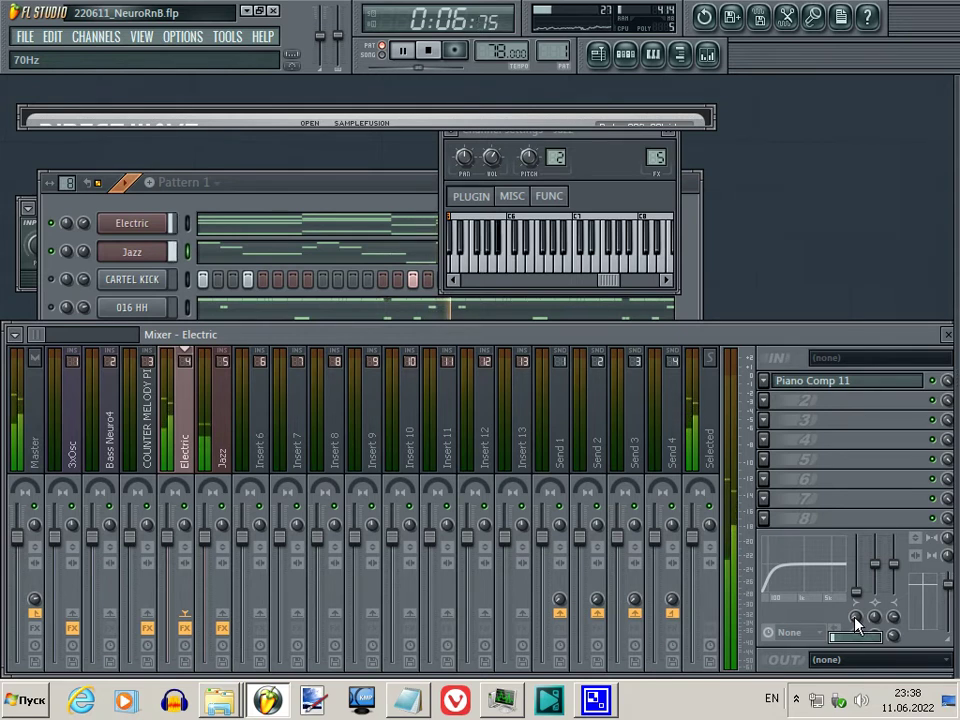
{"action": "mouse_move", "coordinate": [865, 566]}
{"action": "left_mouse_down"}
{"action": "mouse_move", "coordinate": [860, 600]}
{"action": "mouse_move", "coordinate": [862, 578]}
{"action": "left_mouse_up"}
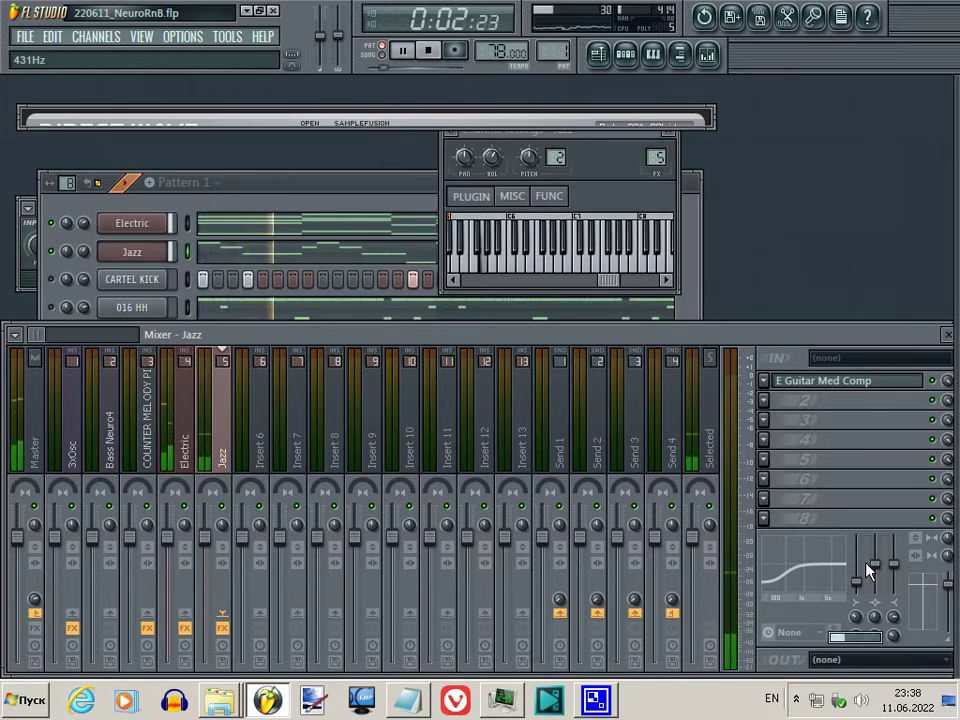
Step: Unmute the remaining channels for full playback, close the Jazz instrument window and return to the mixer
{"action": "left_click", "coordinate": [332, 208]}
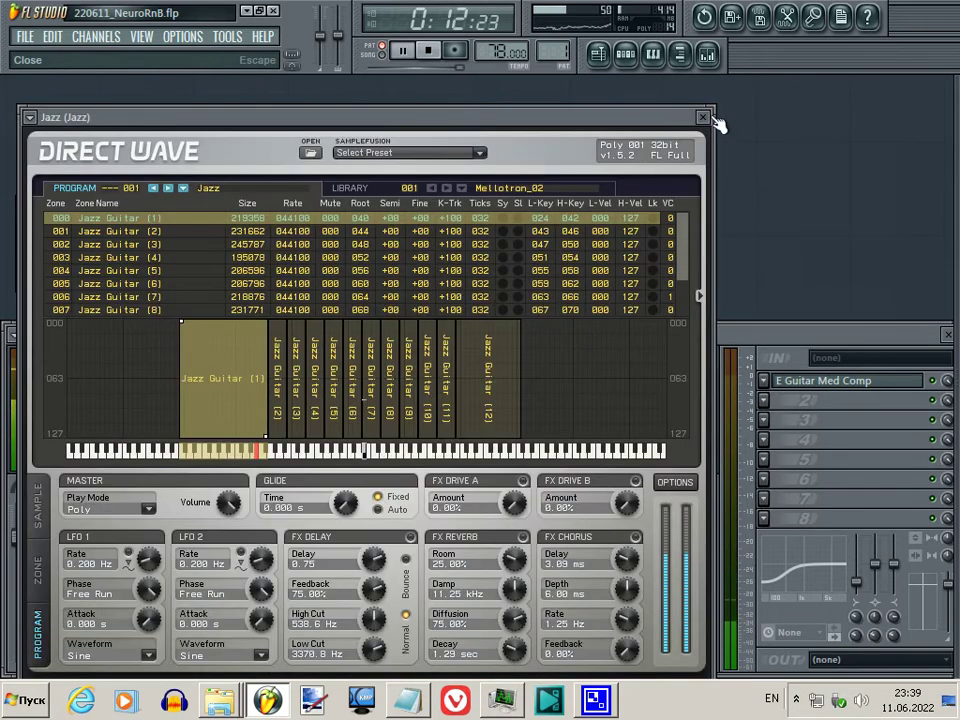
{"action": "left_click", "coordinate": [709, 123]}
{"action": "left_click", "coordinate": [724, 332]}
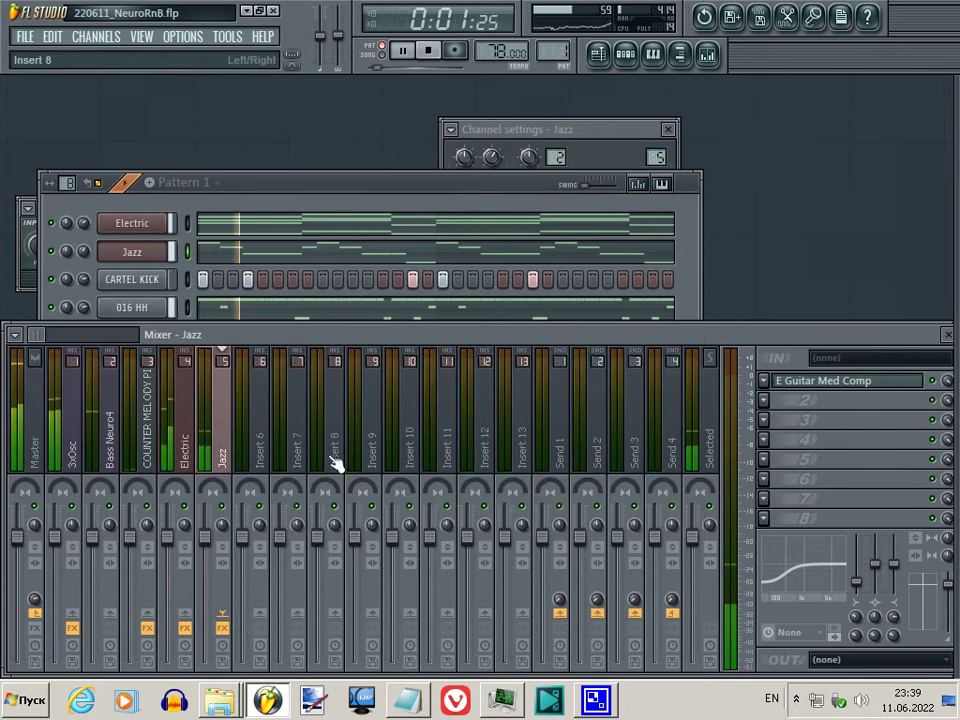
Step: Load Fruity Compressor in the first effect slot of the Bass Neuro4 mixer track and apply the Synth Bass Comp 1 preset
{"action": "left_click", "coordinate": [117, 432]}
{"action": "left_click", "coordinate": [780, 384]}
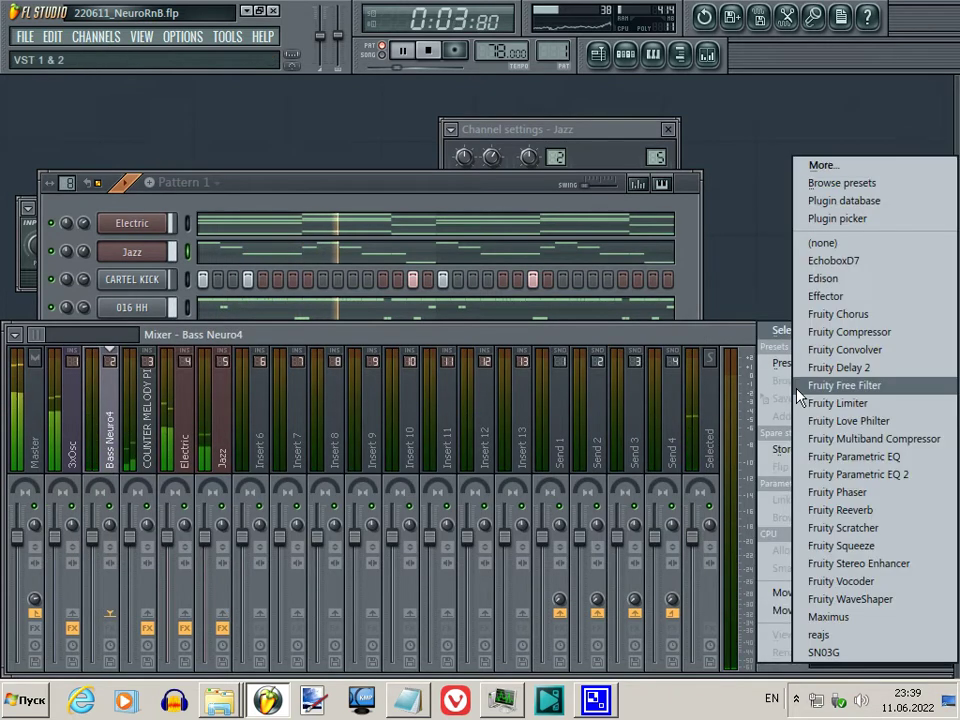
{"action": "left_click", "coordinate": [864, 340]}
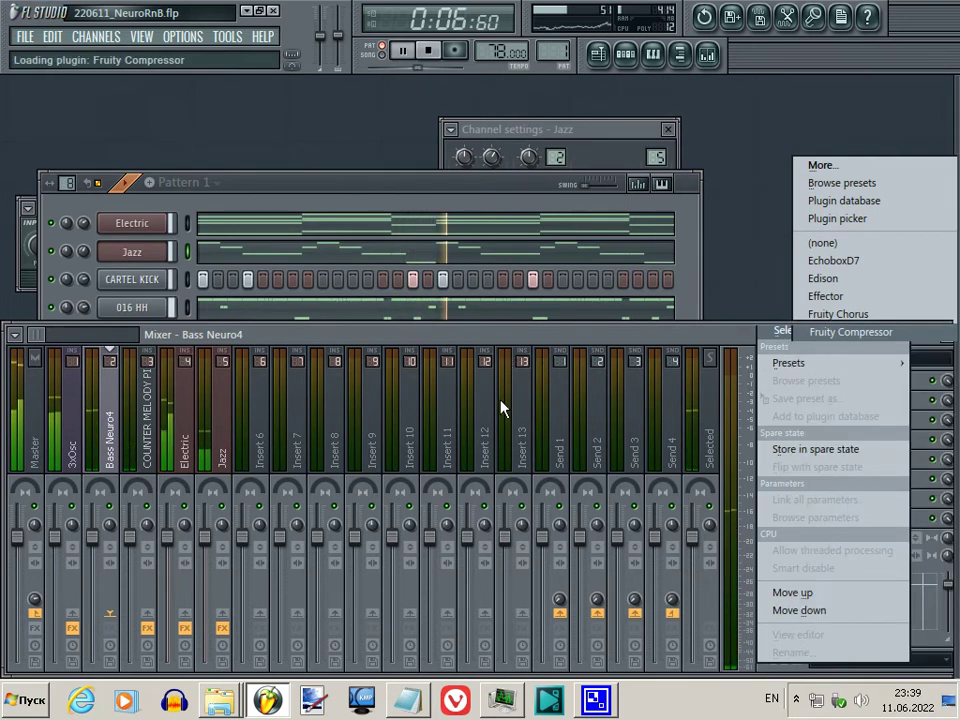
{"action": "left_click", "coordinate": [452, 212]}
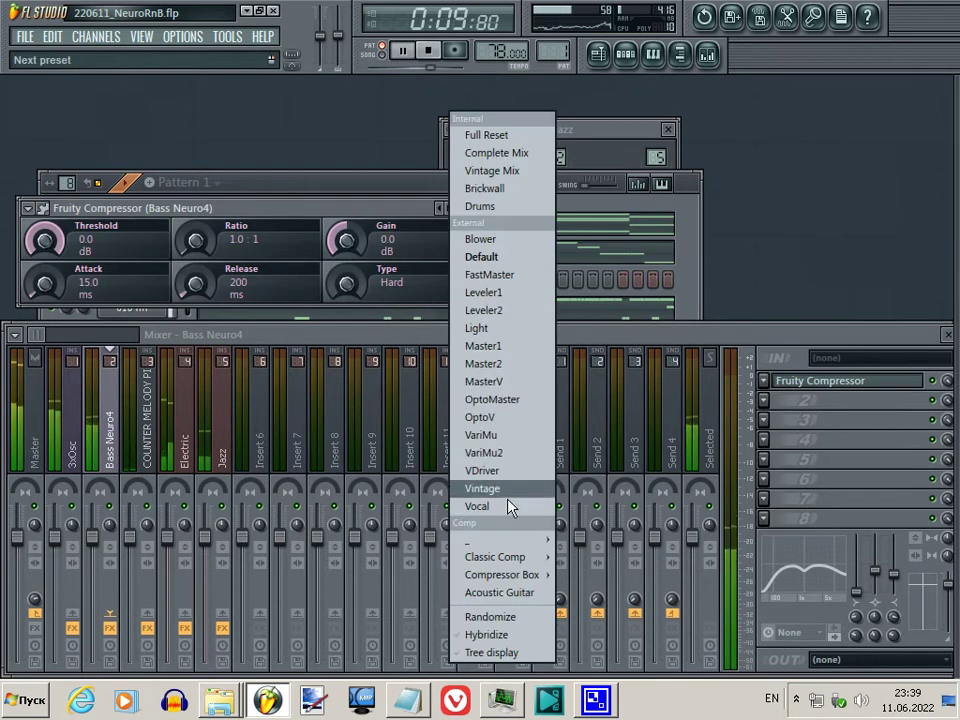
{"action": "mouse_move", "coordinate": [520, 575]}
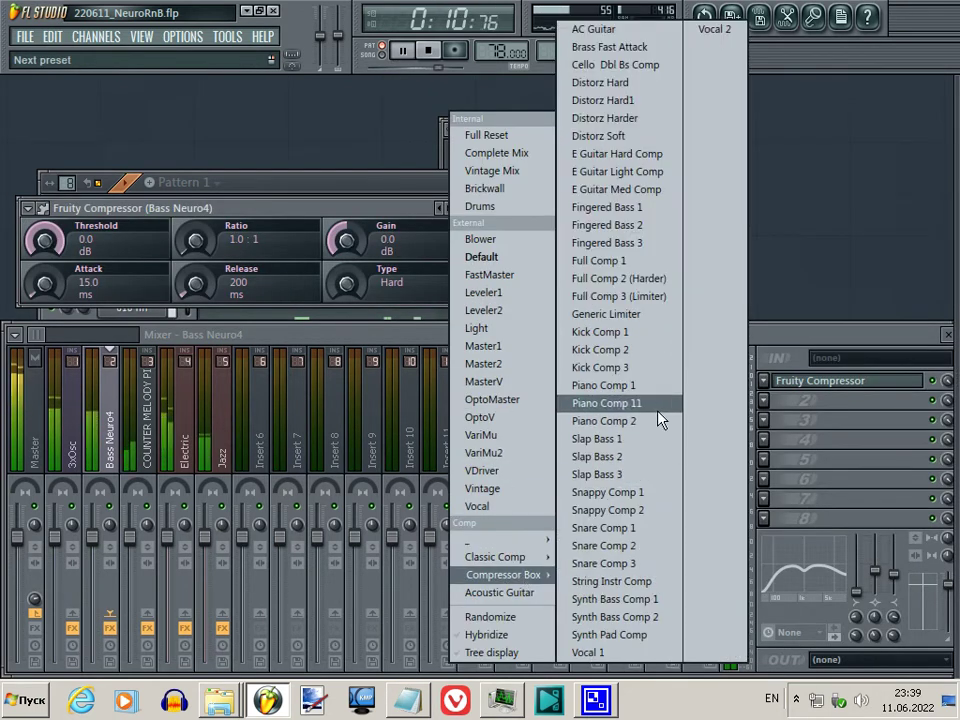
{"action": "left_click", "coordinate": [645, 604]}
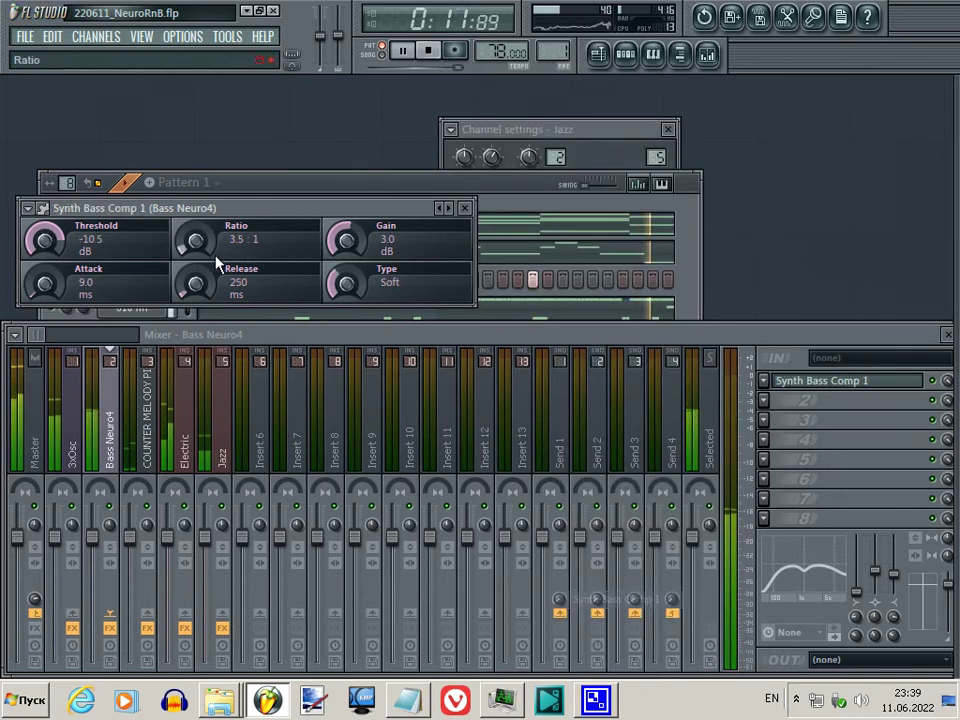
Step: Lower the Bass Neuro4 compressor's threshold to -20.8 dB and mute the other channels except 3xOsc
{"action": "left_click_drag", "start_coordinate": [66, 320], "coordinate": [78, 288]}
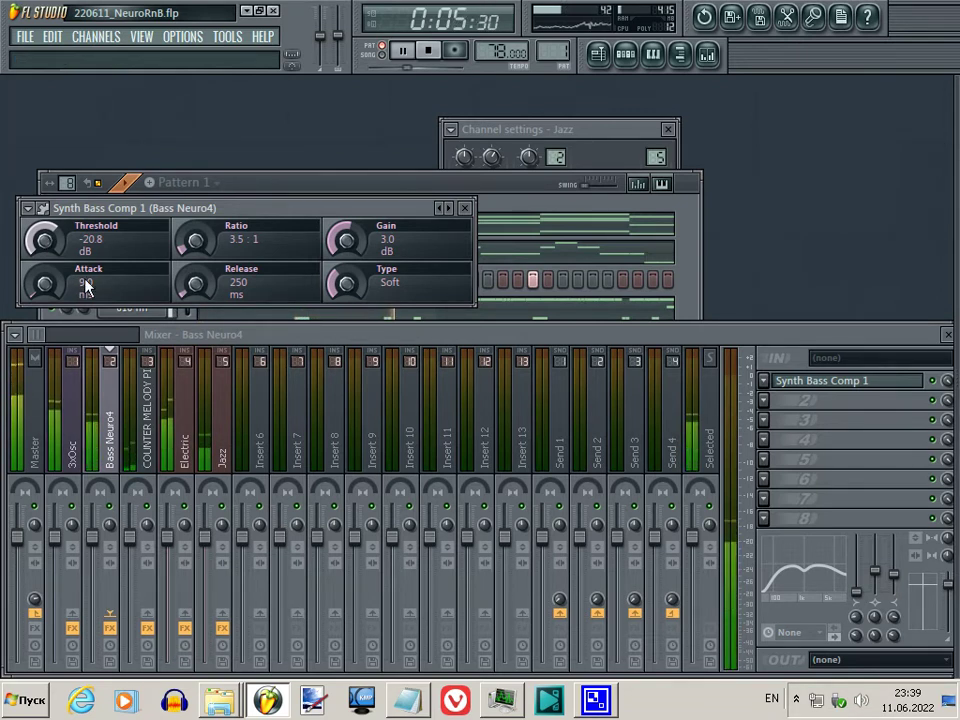
{"action": "left_click", "coordinate": [317, 182]}
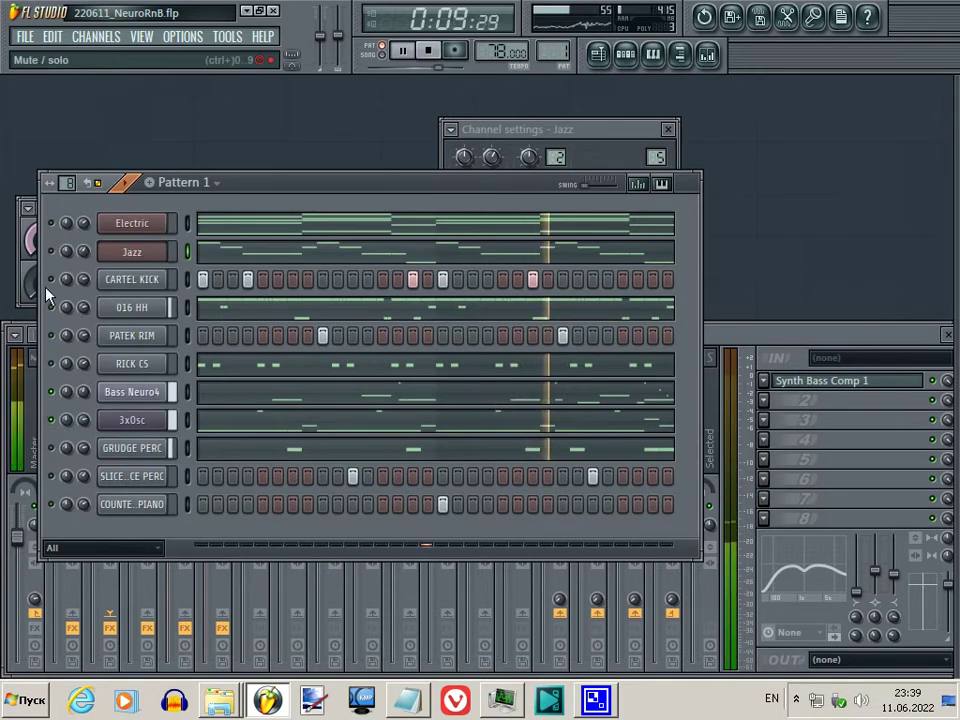
Step: Set the Bass Neuro4 track's middle EQ band to -5.0 dB, then close the Jazz channel settings and shift the channel rack upward
{"action": "left_click", "coordinate": [765, 339]}
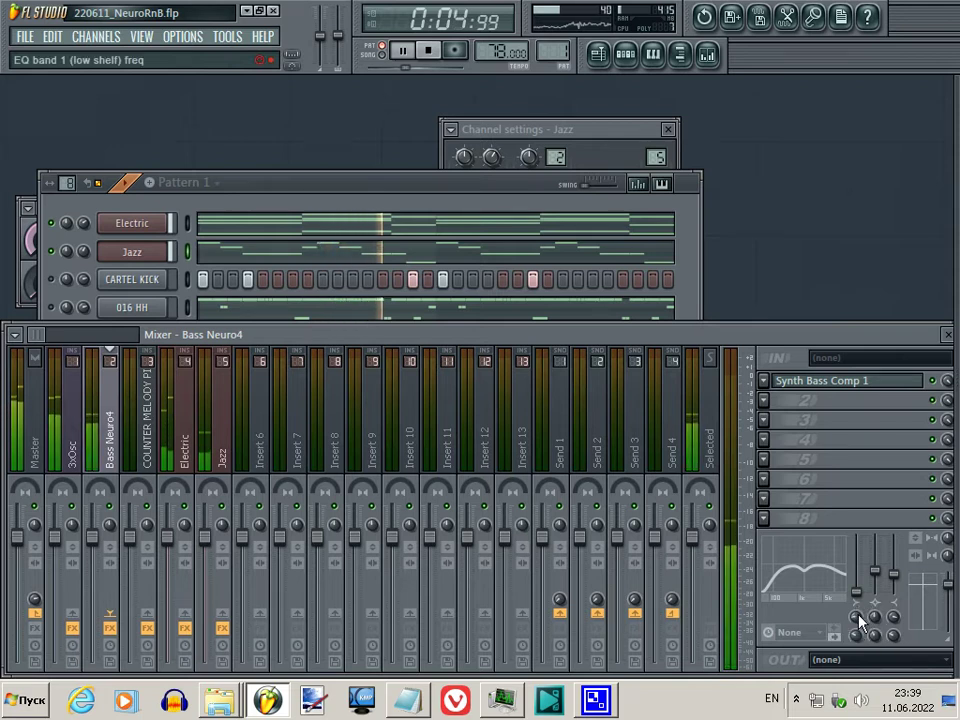
{"action": "left_click_drag", "start_coordinate": [880, 580], "coordinate": [884, 584]}
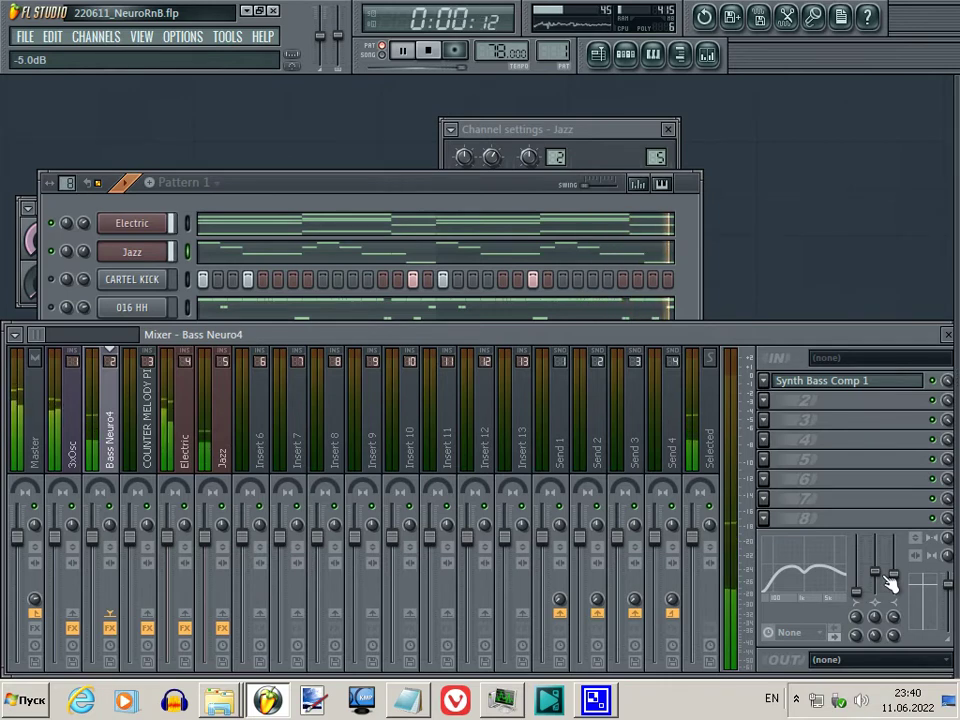
{"action": "left_click", "coordinate": [668, 129]}
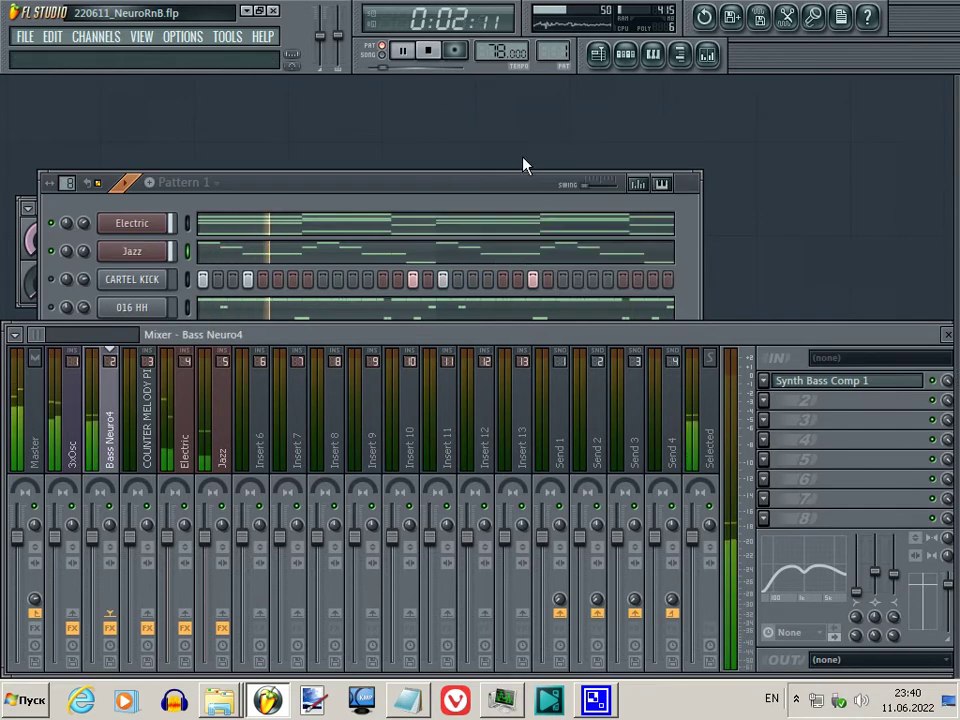
{"action": "left_click_drag", "start_coordinate": [456, 193], "coordinate": [471, 159]}
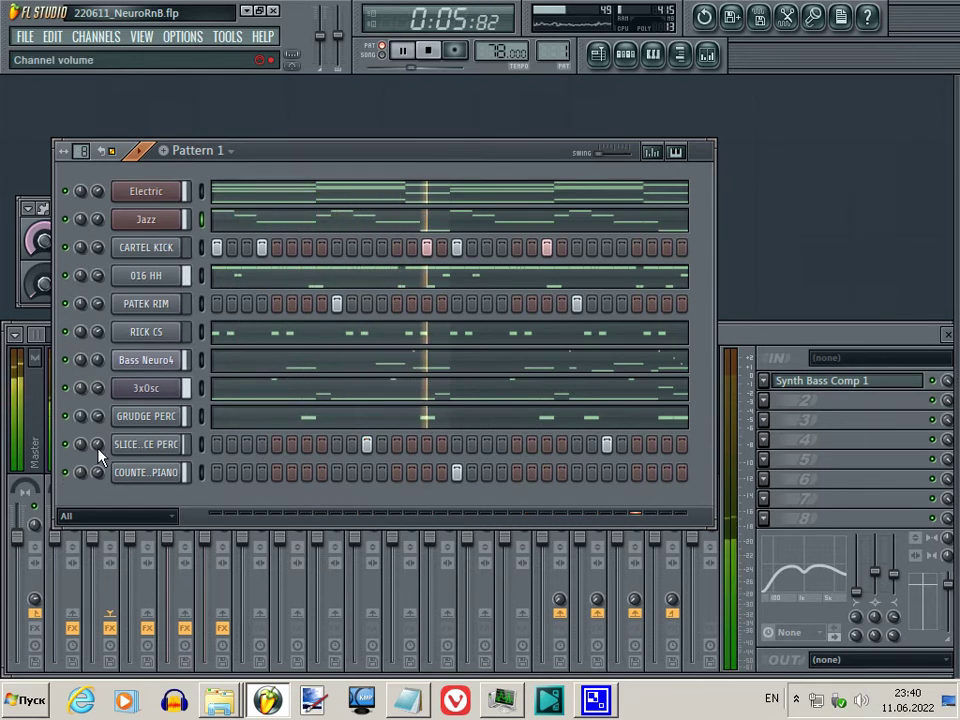
Step: Review the SLICE N DICE PERC channel's instrument envelope and filter settings, then close its settings window
{"action": "left_click", "coordinate": [146, 444]}
{"action": "left_click", "coordinate": [500, 195]}
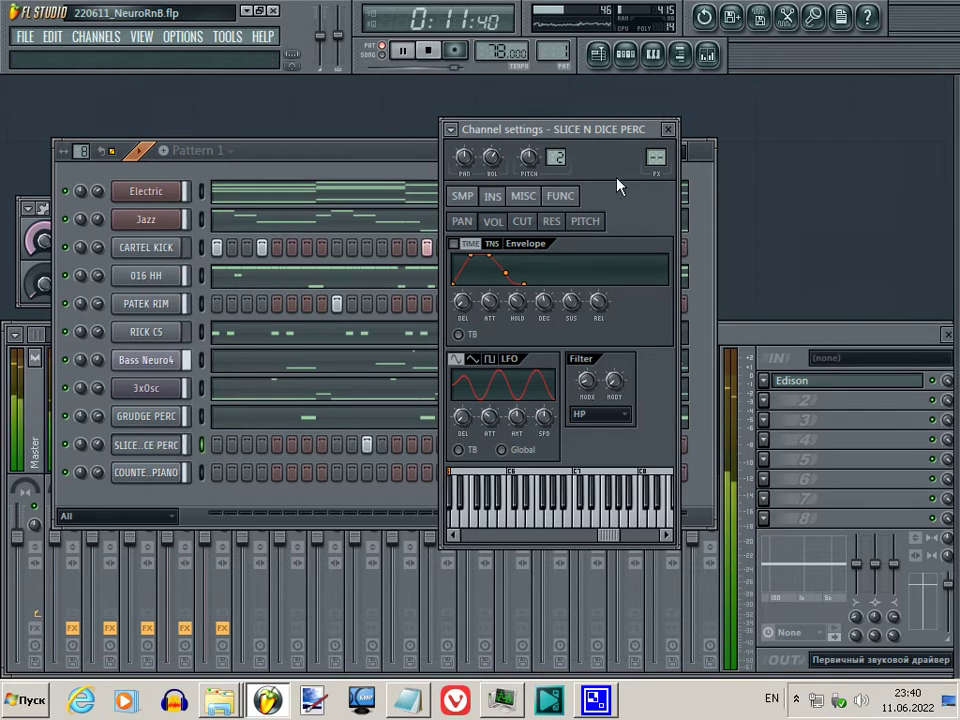
{"action": "left_click", "coordinate": [666, 131]}
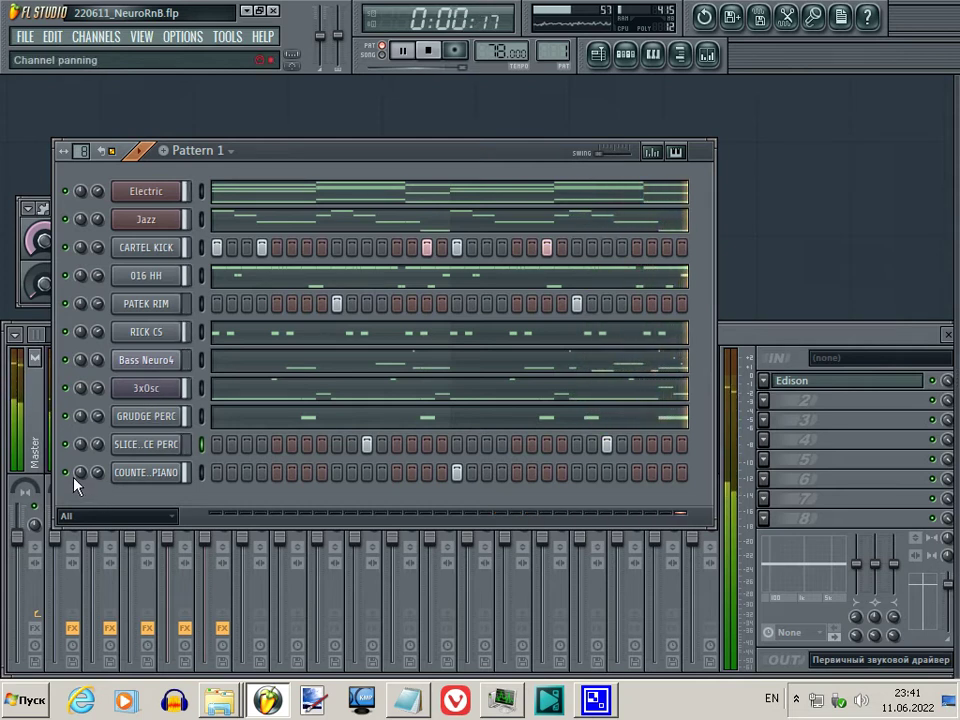
Step: Play the pattern with only the Jazz, 3xOsc and counter melody piano channels audible and adjust the piano channel's volume
{"action": "key", "text": "space"}
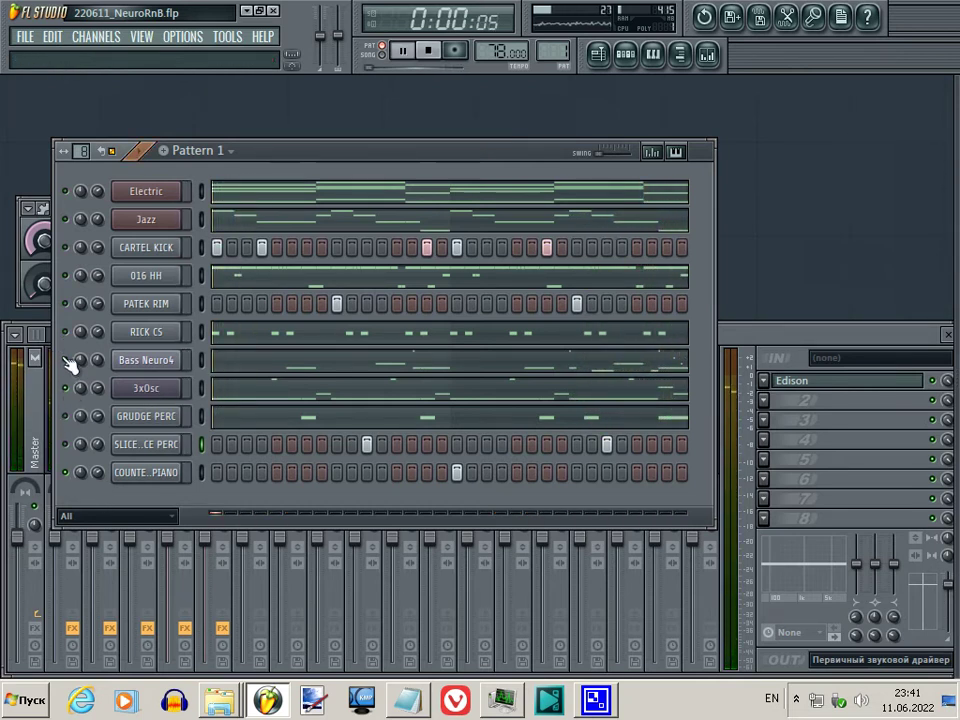
{"action": "key", "text": "space"}
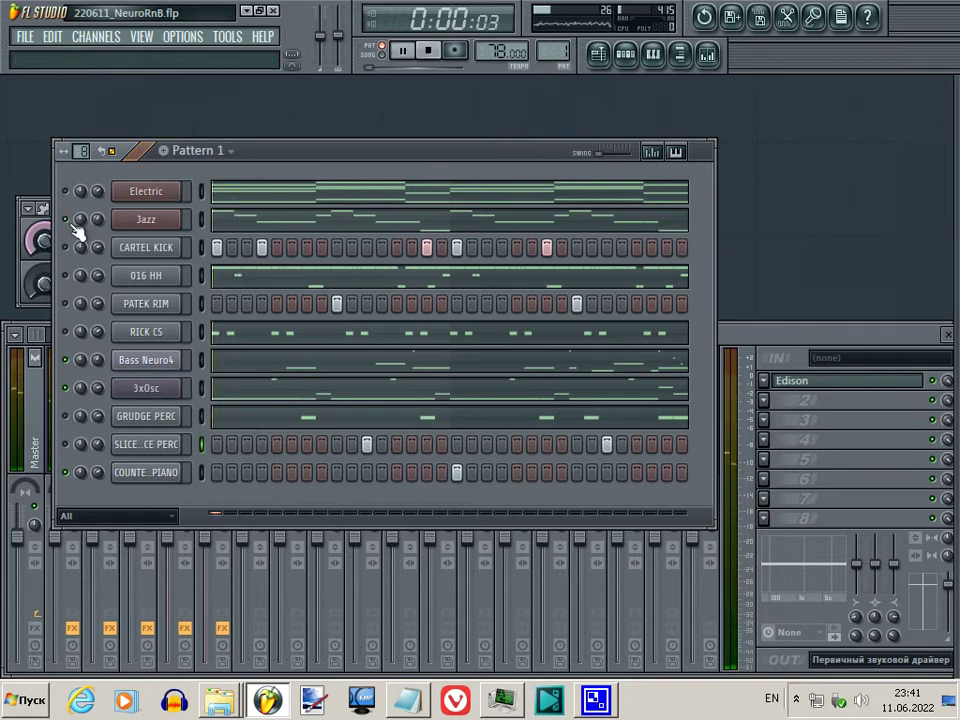
{"action": "key", "text": "space"}
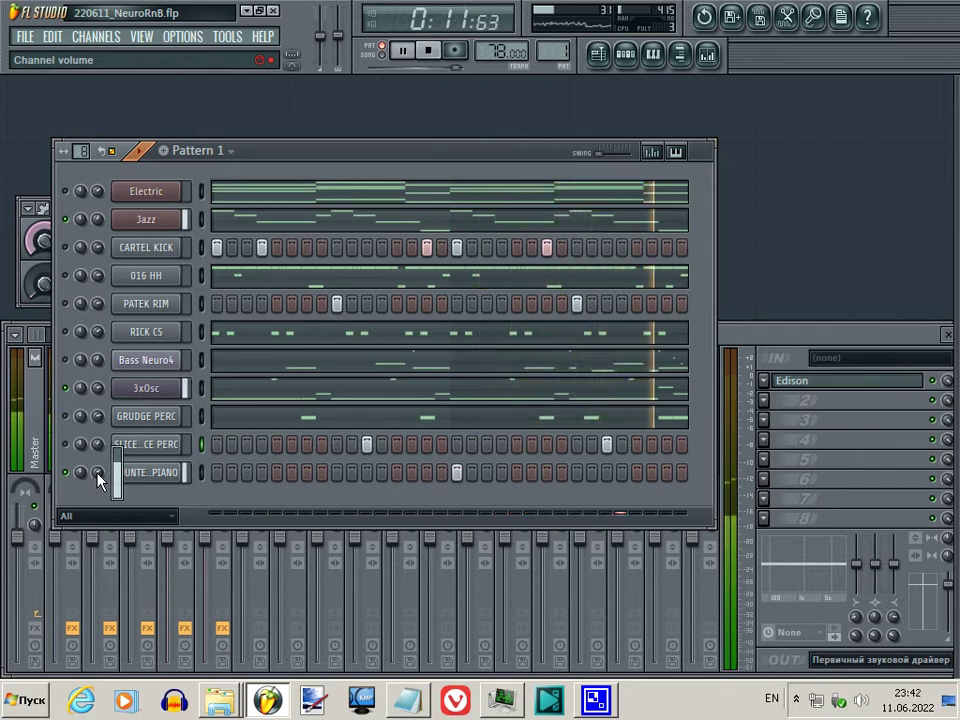
{"action": "scroll", "coordinate": [98, 478], "scroll_direction": "down", "scroll_amount": 1}
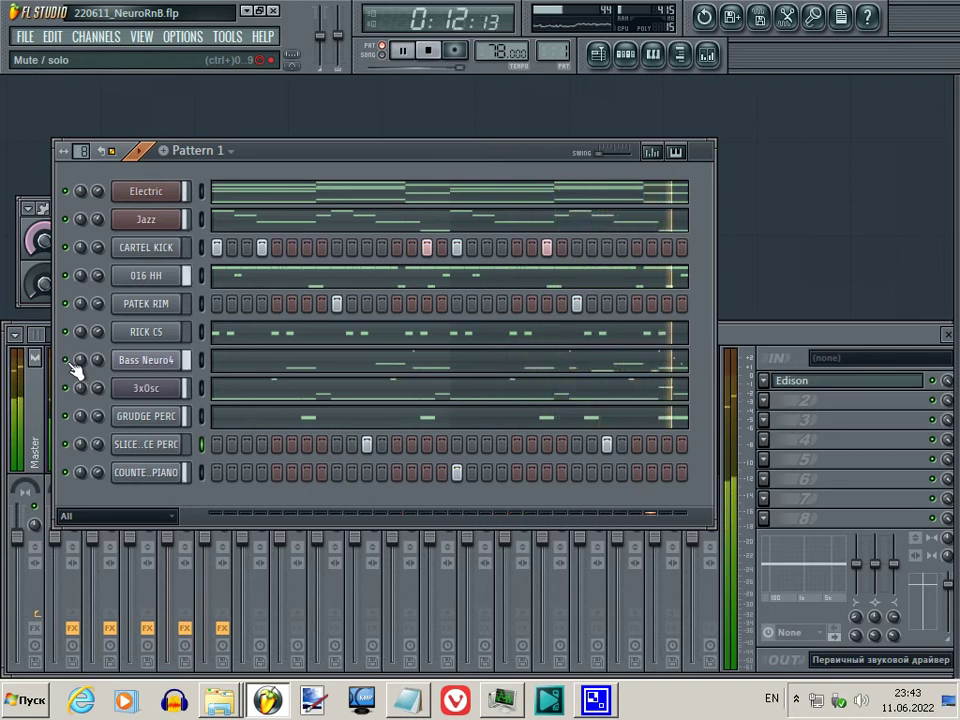
Step: Stop playback, open the reverb settings in the effects section of the Bass Neuro4 Sytrus and audition a C5 note
{"action": "left_click", "coordinate": [145, 362]}
{"action": "key", "text": "space"}
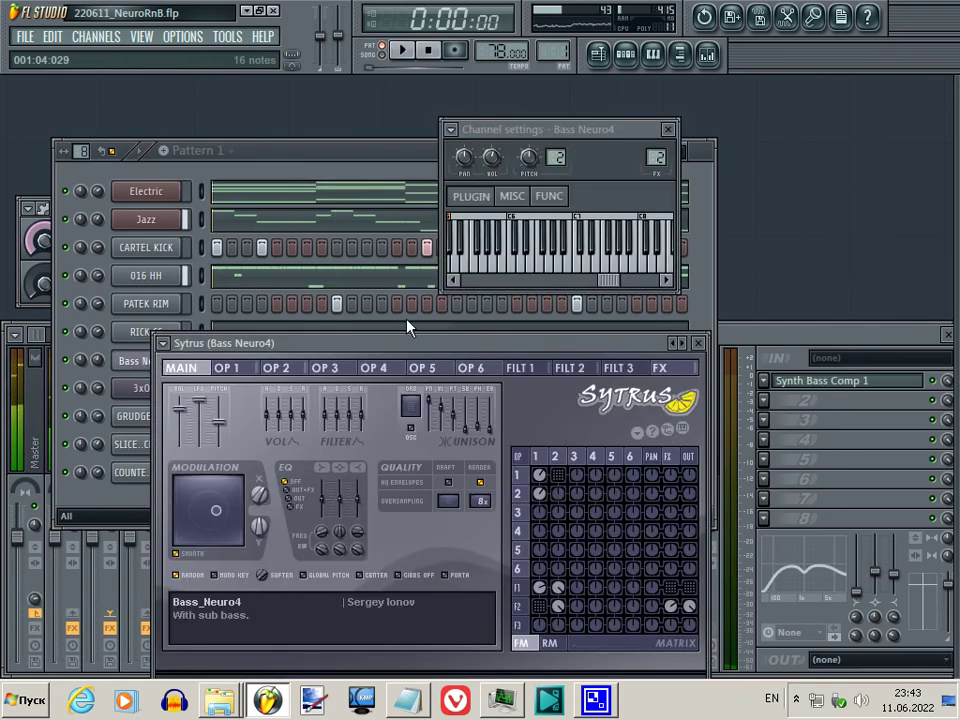
{"action": "left_click", "coordinate": [672, 261]}
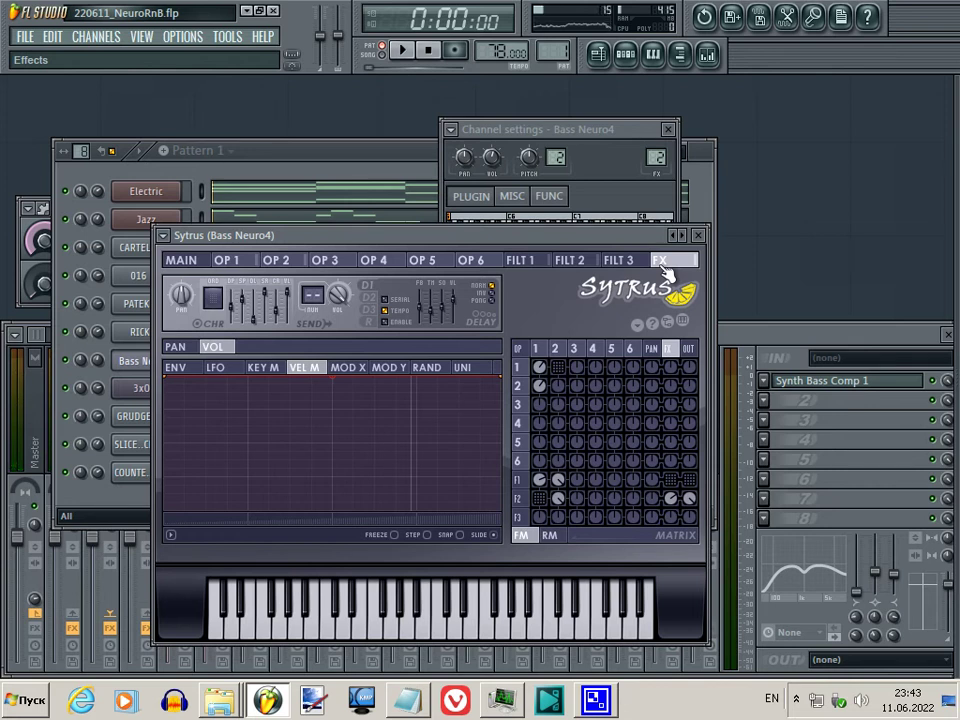
{"action": "left_click", "coordinate": [369, 326]}
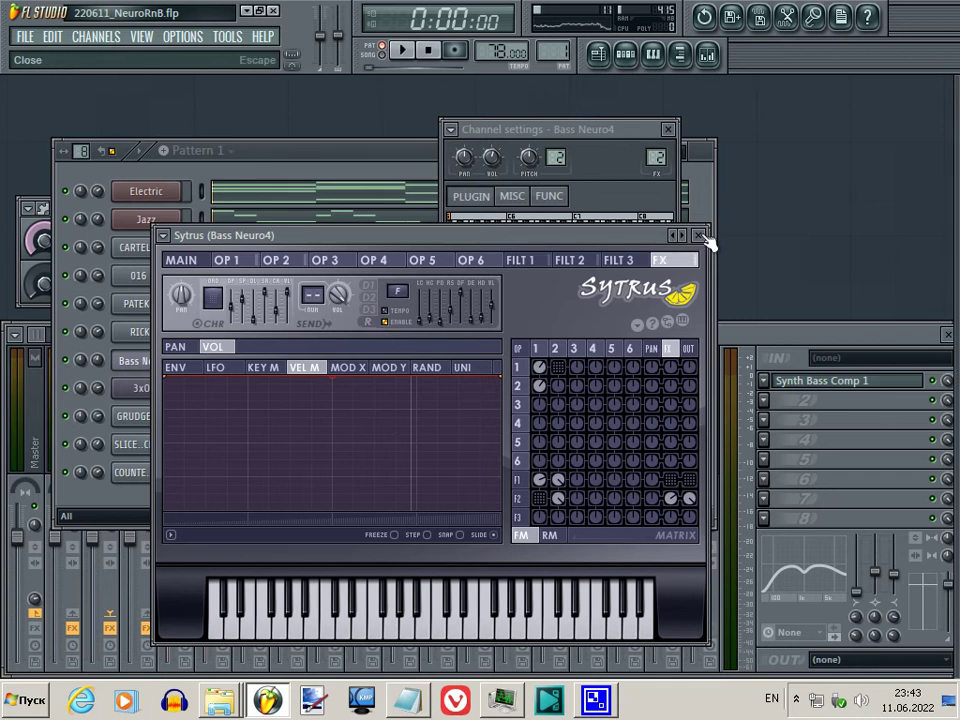
{"action": "key", "text": "z"}
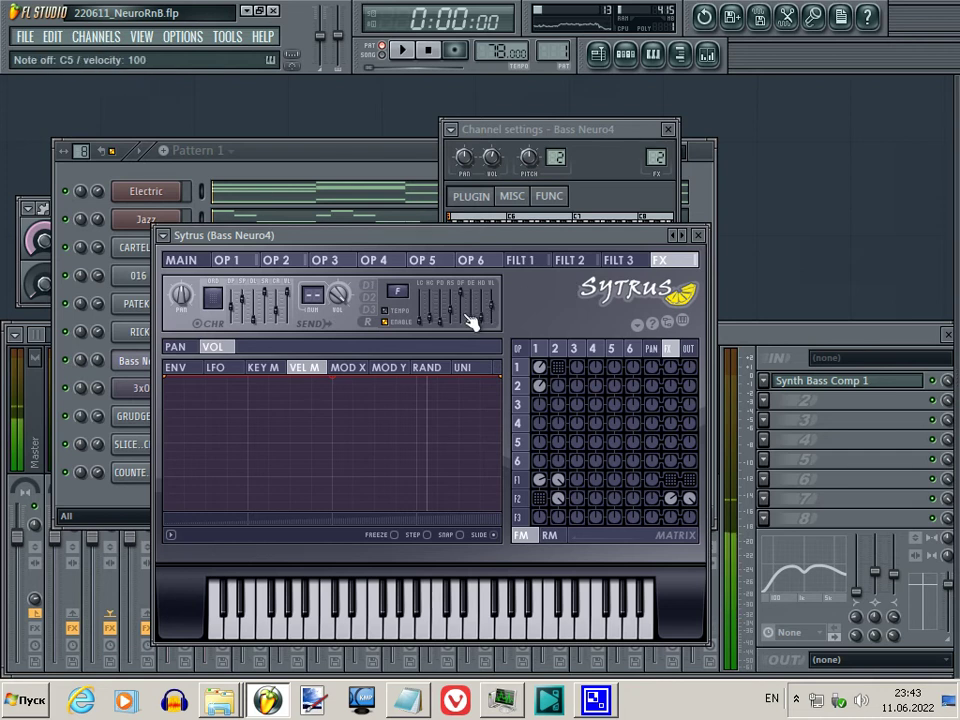
Step: Audition the Bass Neuro4 patch from its main page, set its Sytrus reverb wet volume to 10% during playback and close Sytrus
{"action": "left_click", "coordinate": [181, 260]}
{"action": "key", "text": "z"}
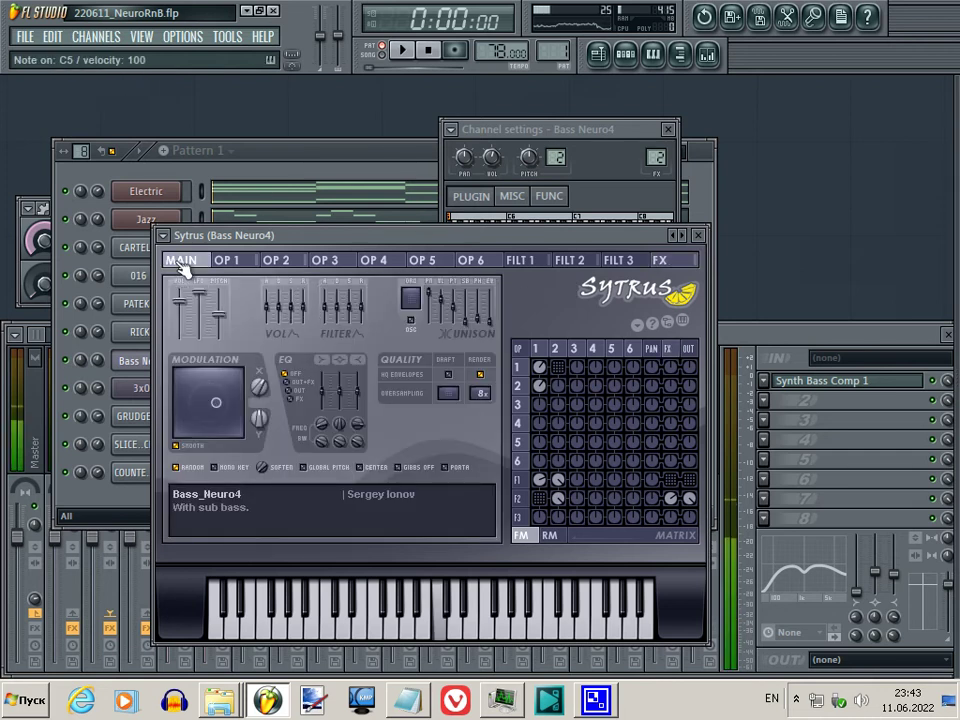
{"action": "left_click", "coordinate": [660, 260]}
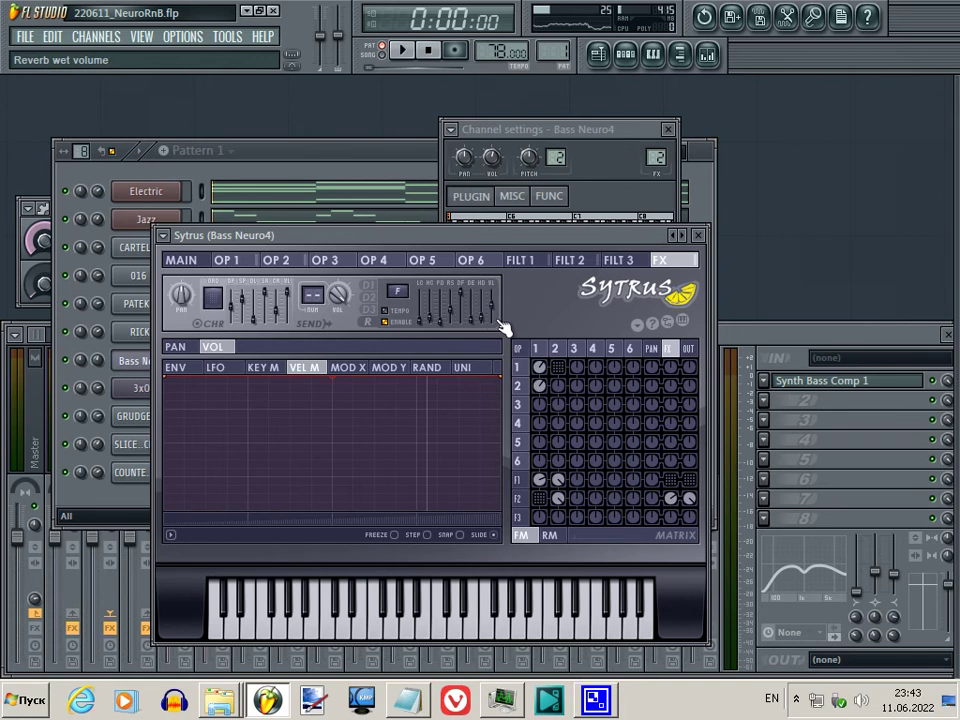
{"action": "key", "text": "z"}
{"action": "key", "text": "space"}
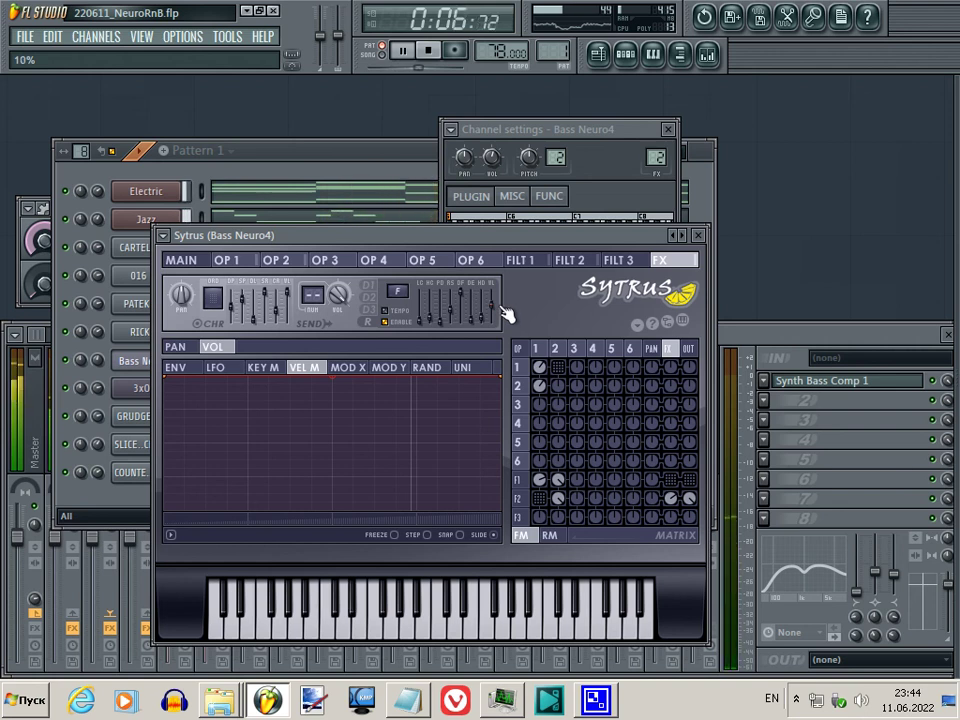
{"action": "left_click", "coordinate": [697, 235]}
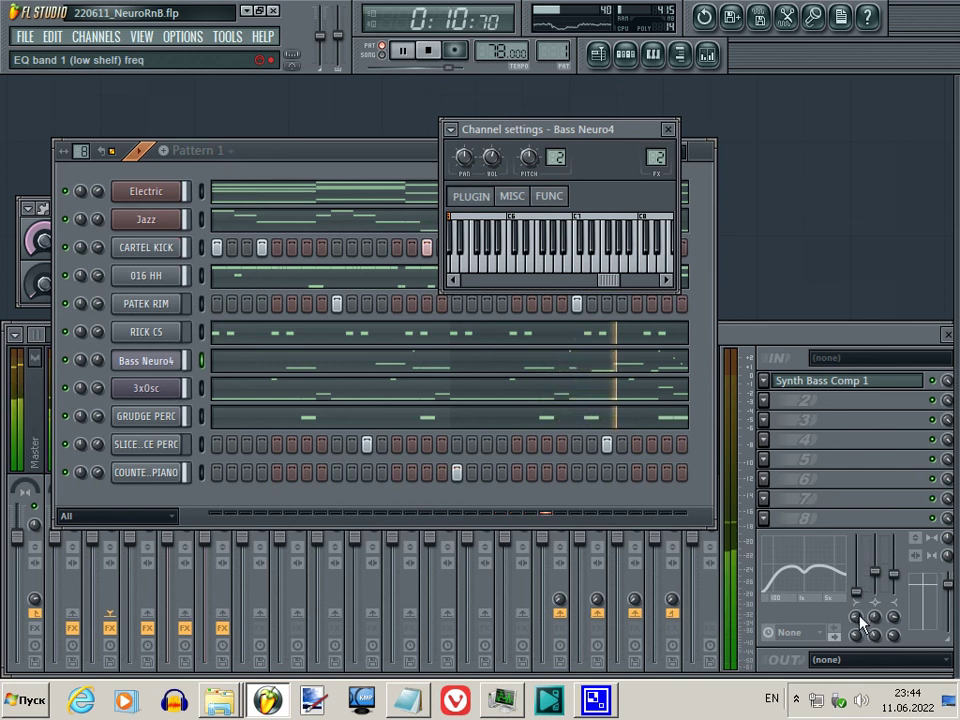
Step: Set the Bass Neuro4 track's low-shelf EQ frequency to about 195 Hz, close its channel settings and stop playback
{"action": "left_click_drag", "start_coordinate": [858, 622], "coordinate": [851, 607]}
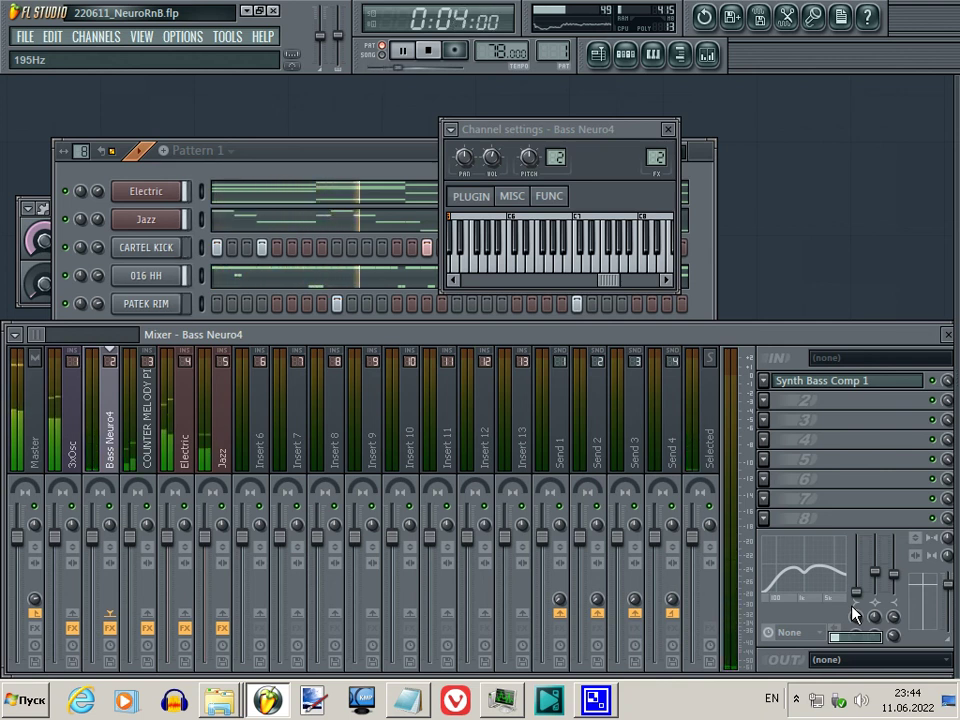
{"action": "left_click_drag", "start_coordinate": [852, 614], "coordinate": [858, 622]}
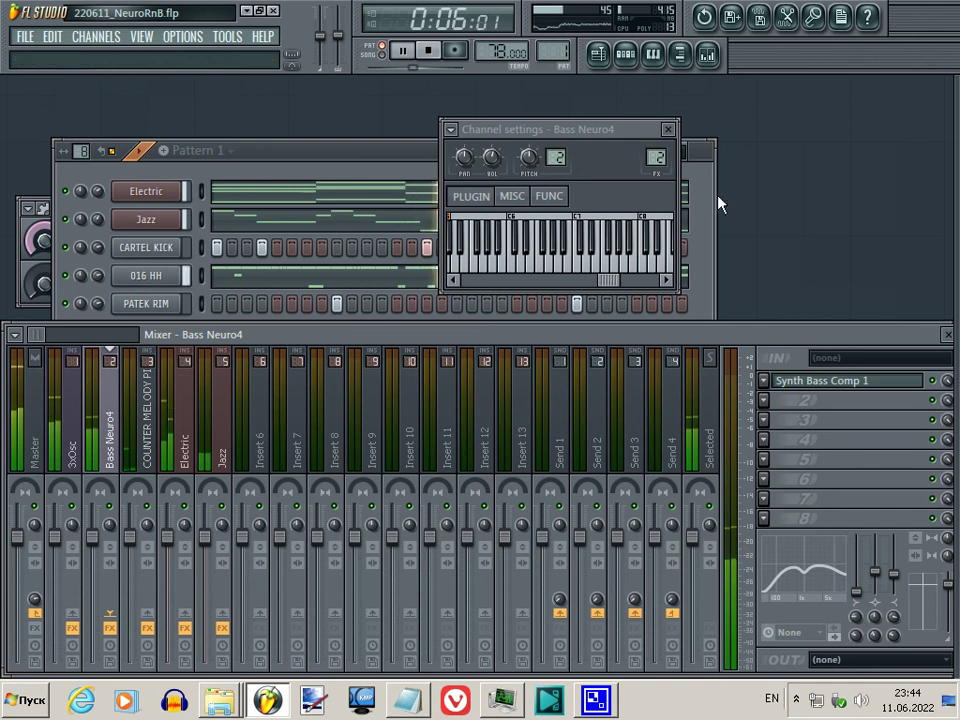
{"action": "left_click", "coordinate": [668, 130]}
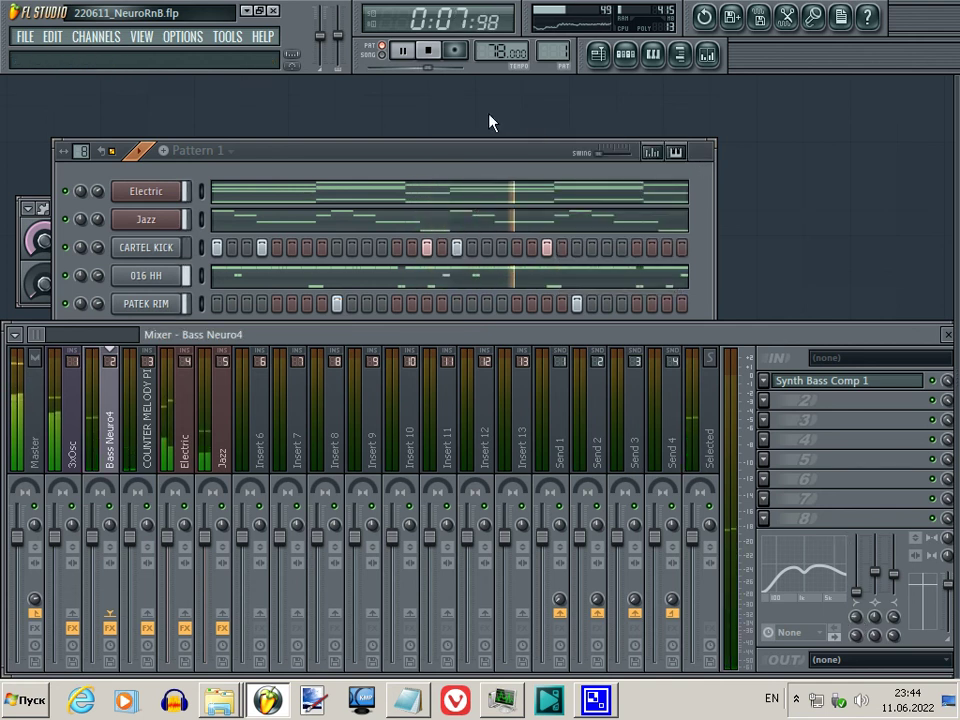
{"action": "left_click", "coordinate": [476, 159]}
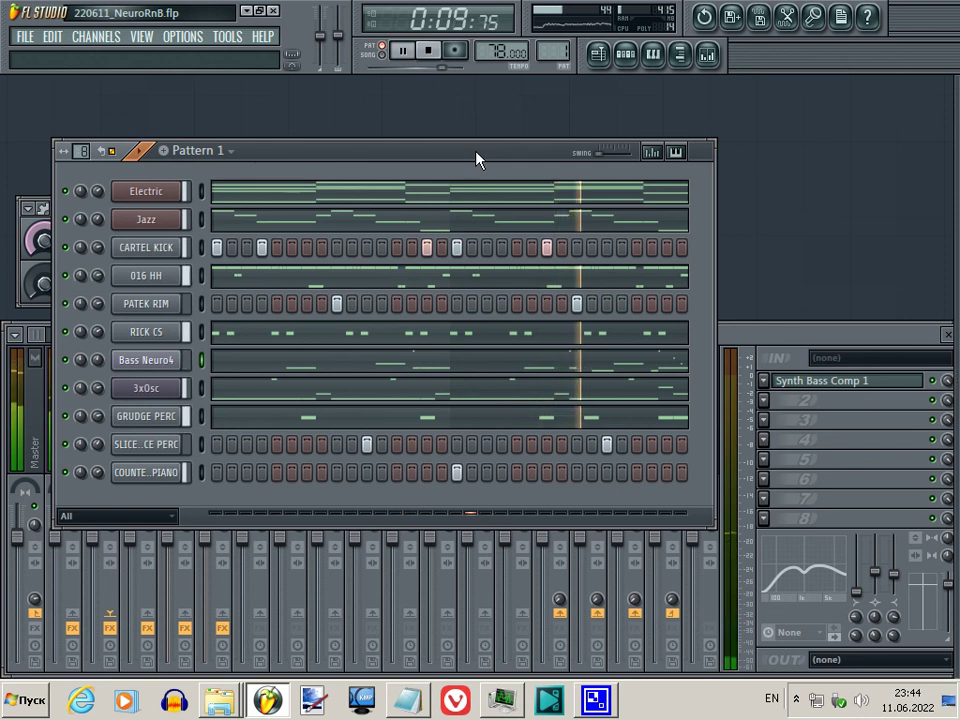
{"action": "key", "text": "space"}
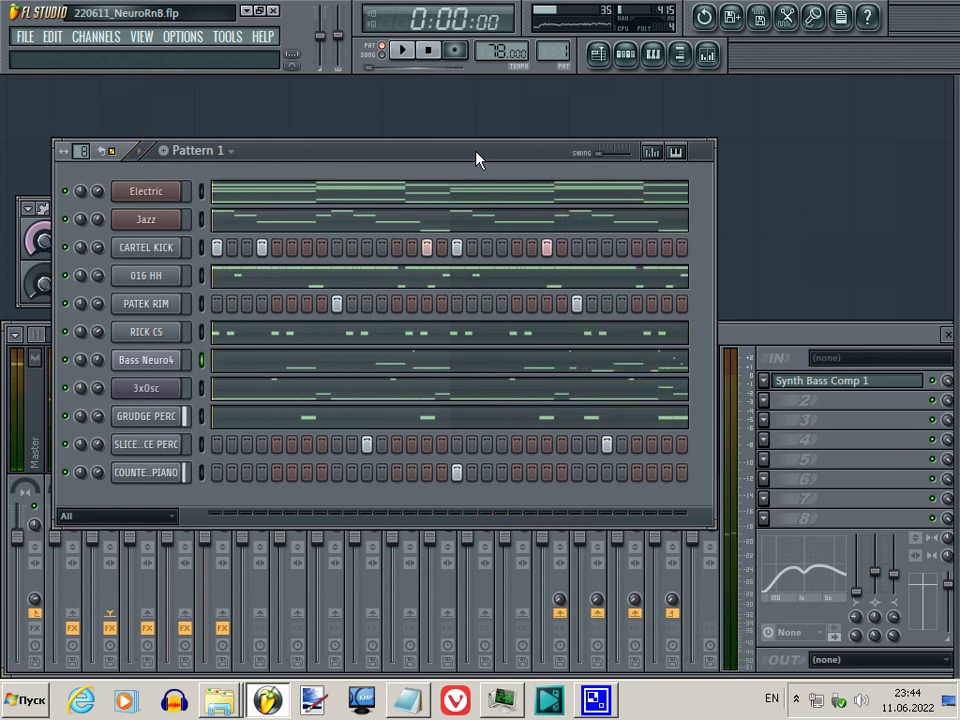